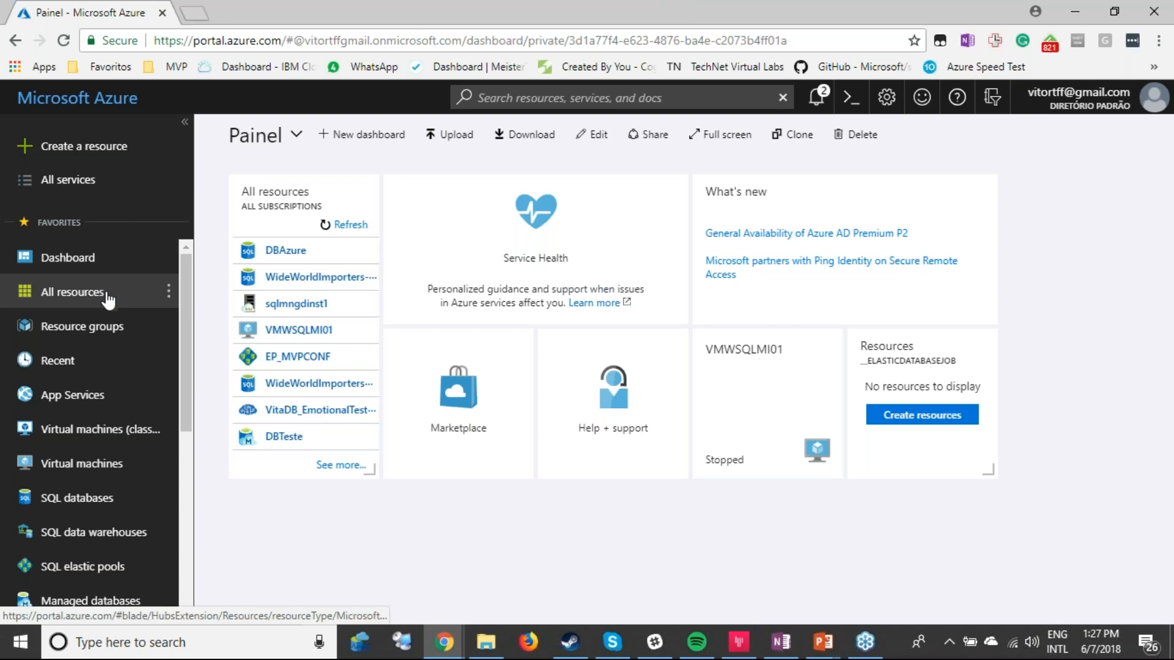
scroll(196, 319, down, 1)
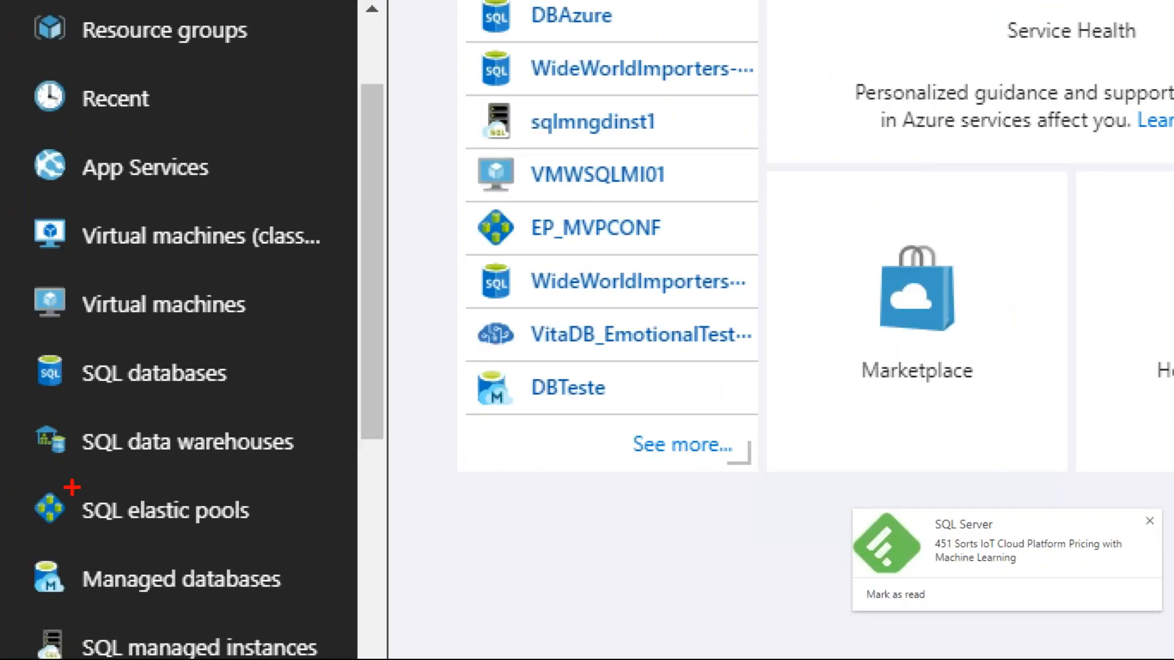
mouse_move(20, 405)
mouse_down()
mouse_move(168, 469)
mouse_move(354, 477)
mouse_move(326, 473)
mouse_up()
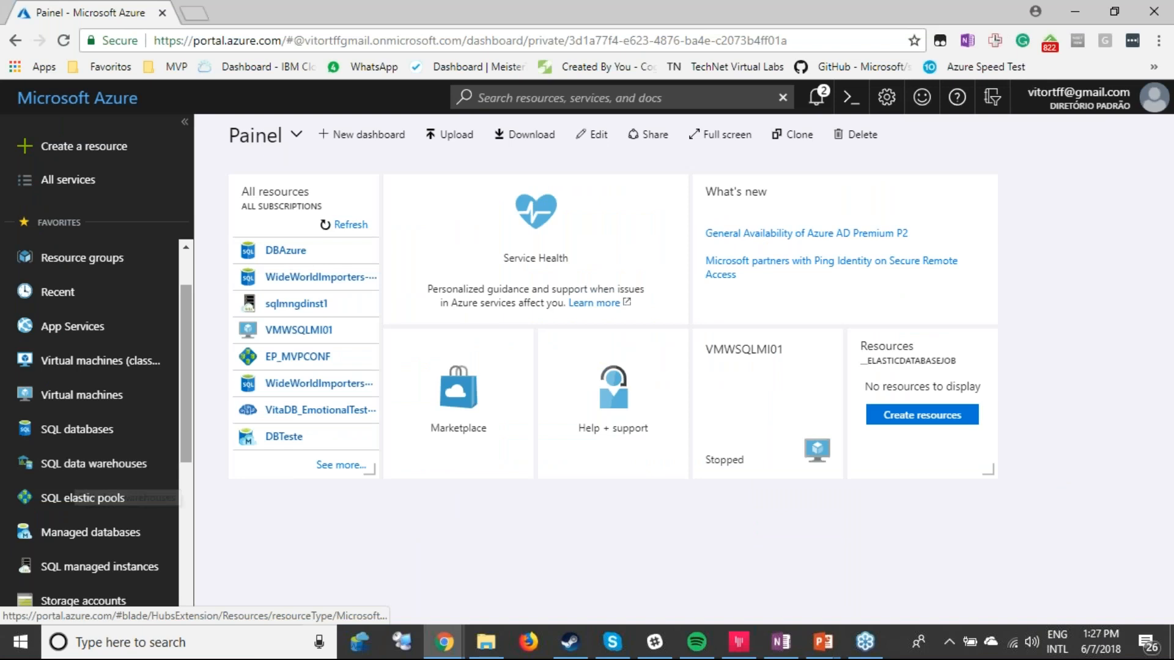
Start creating a resource and search the Marketplace for Azure SQL DW
click(90, 153)
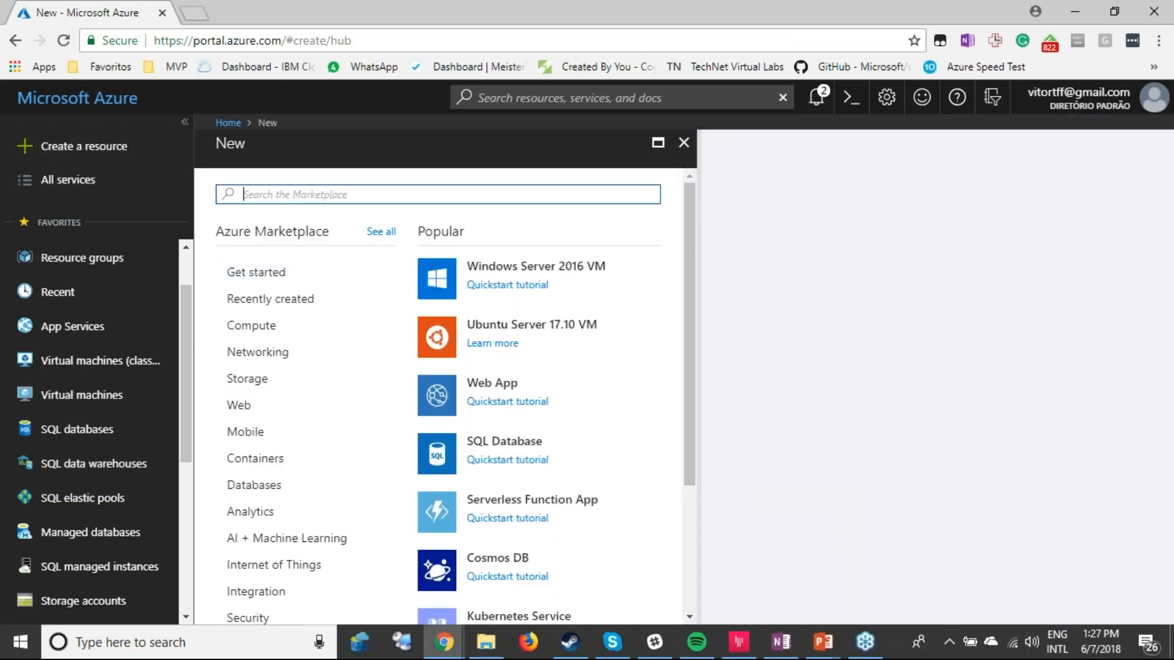
text(da)
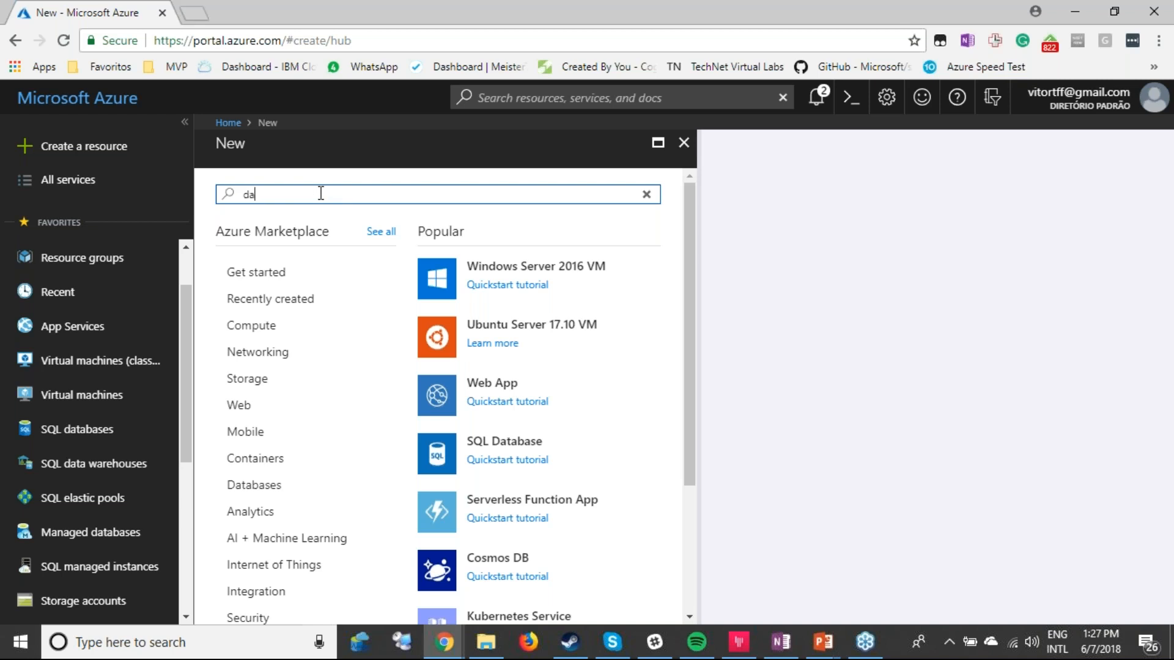
text(tawa)
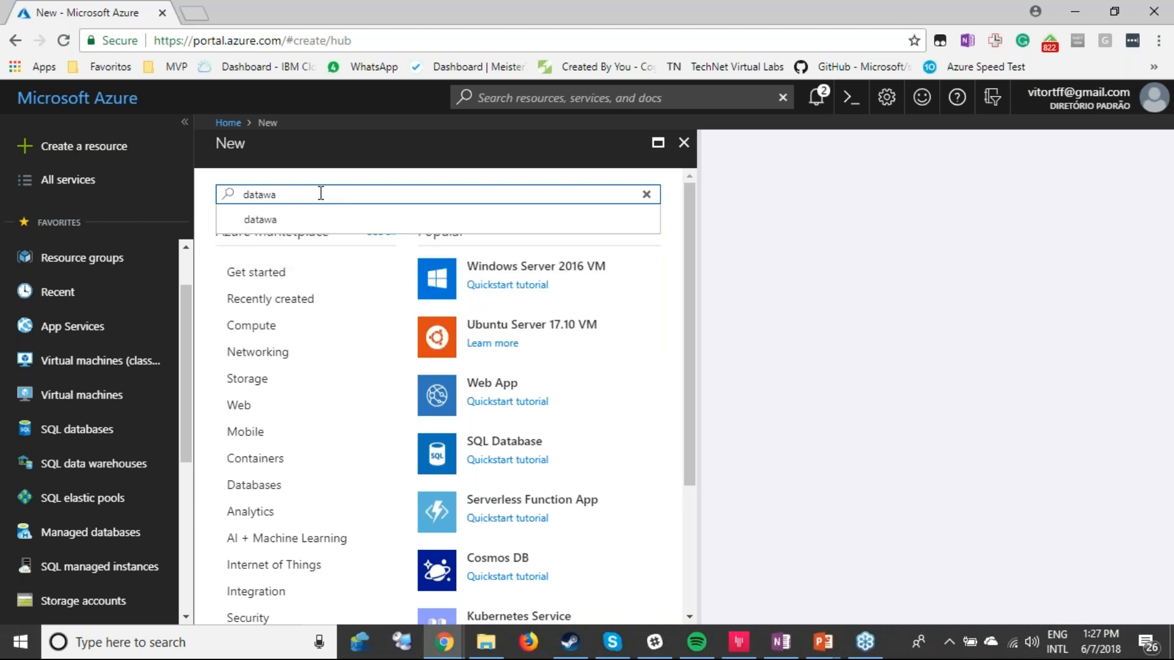
text(rehouse)
key(BackSpace)
key(BackSpace)
key(BackSpace)
key(BackSpace)
key(BackSpace)
key(BackSpace)
key(BackSpace)
key(BackSpace)
key(BackSpace)
key(BackSpace)
key(BackSpace)
key(BackSpace)
key(BackSpace)
text(A)
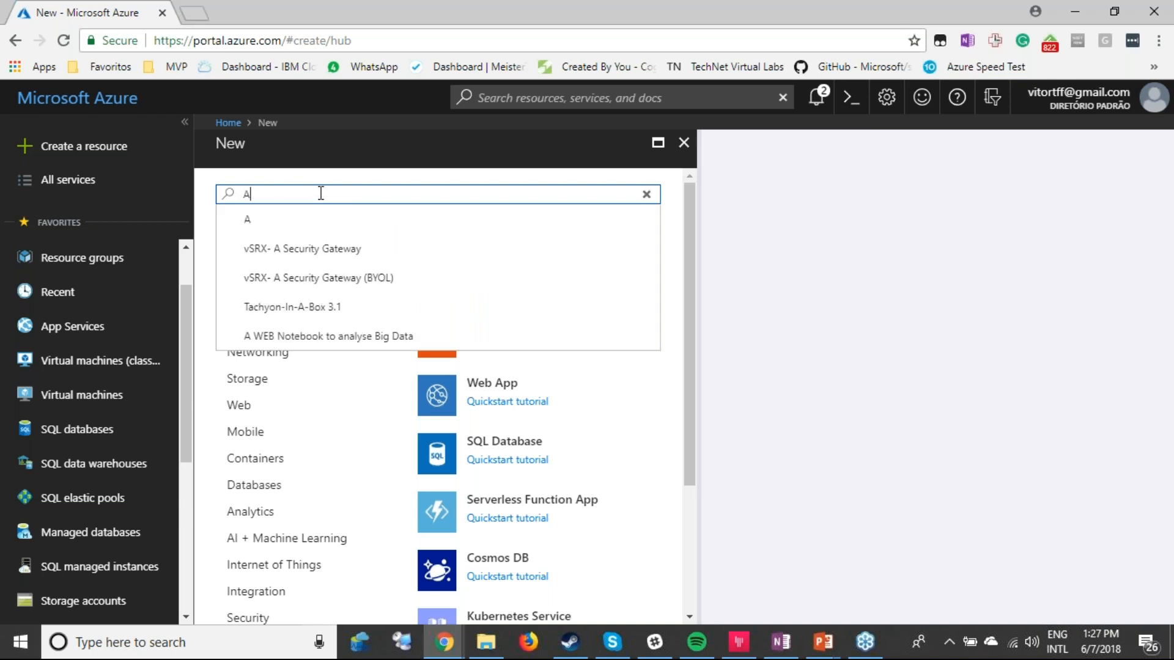
text(zu)
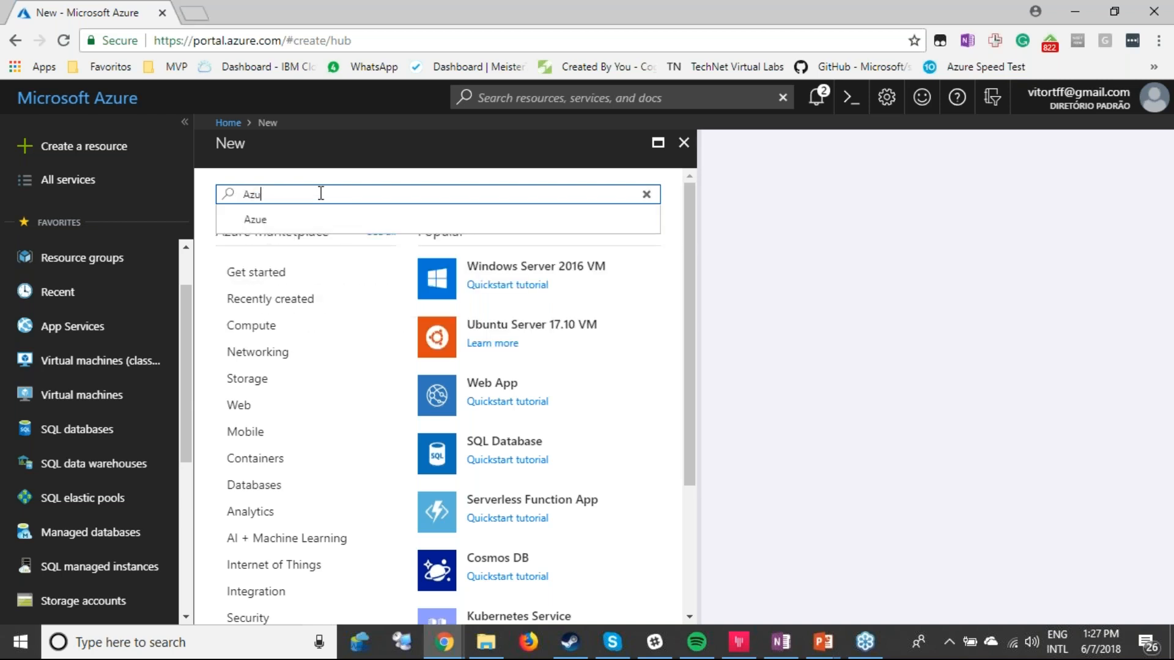
text(re SQL)
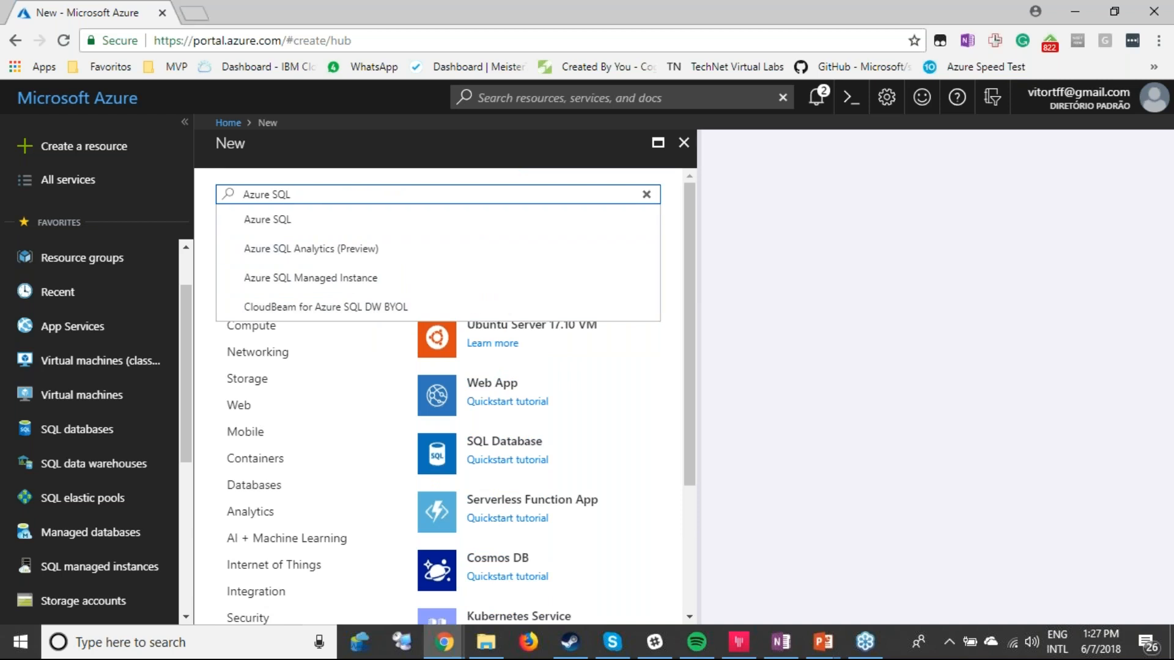
text(DW)
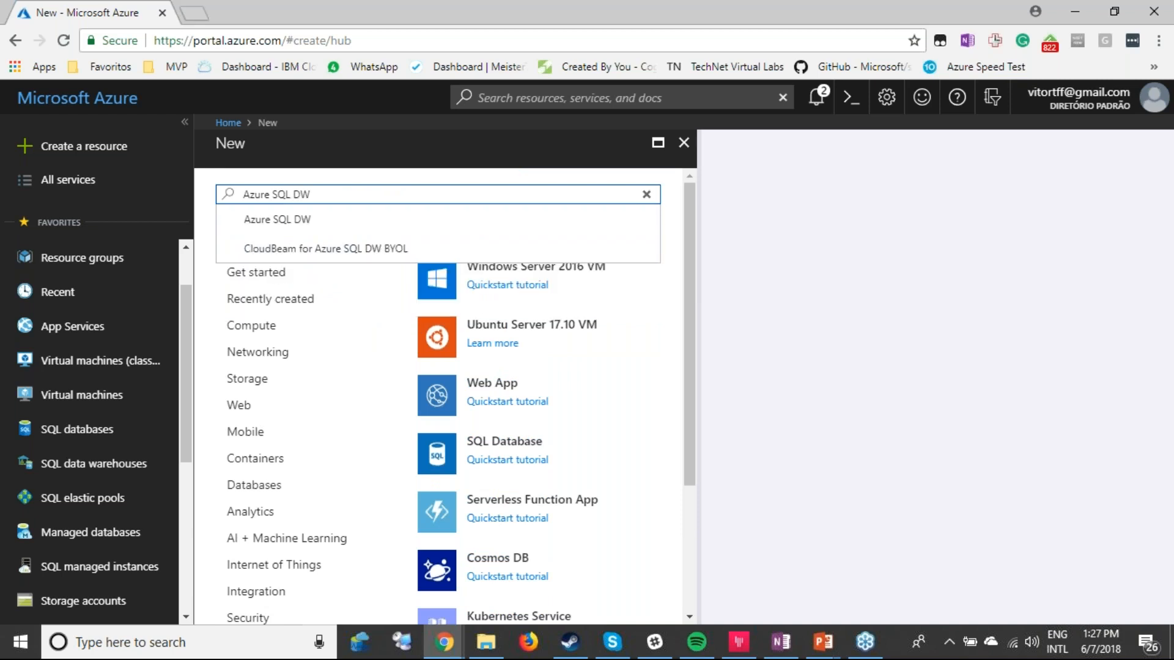
key(Down)
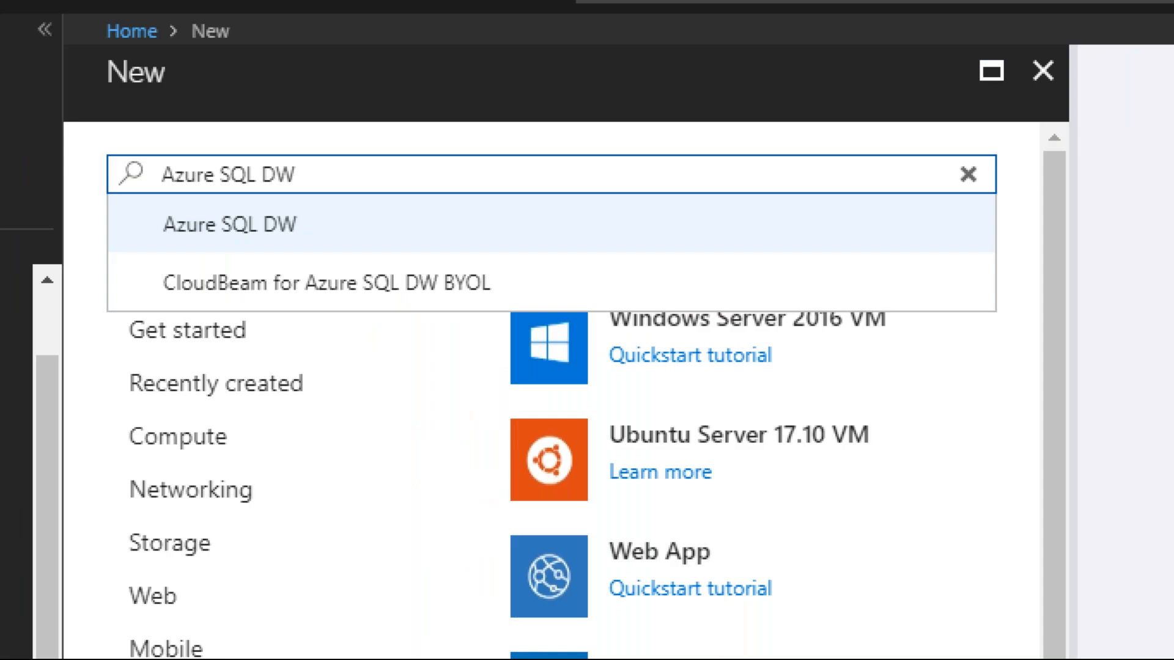
key(Escape)
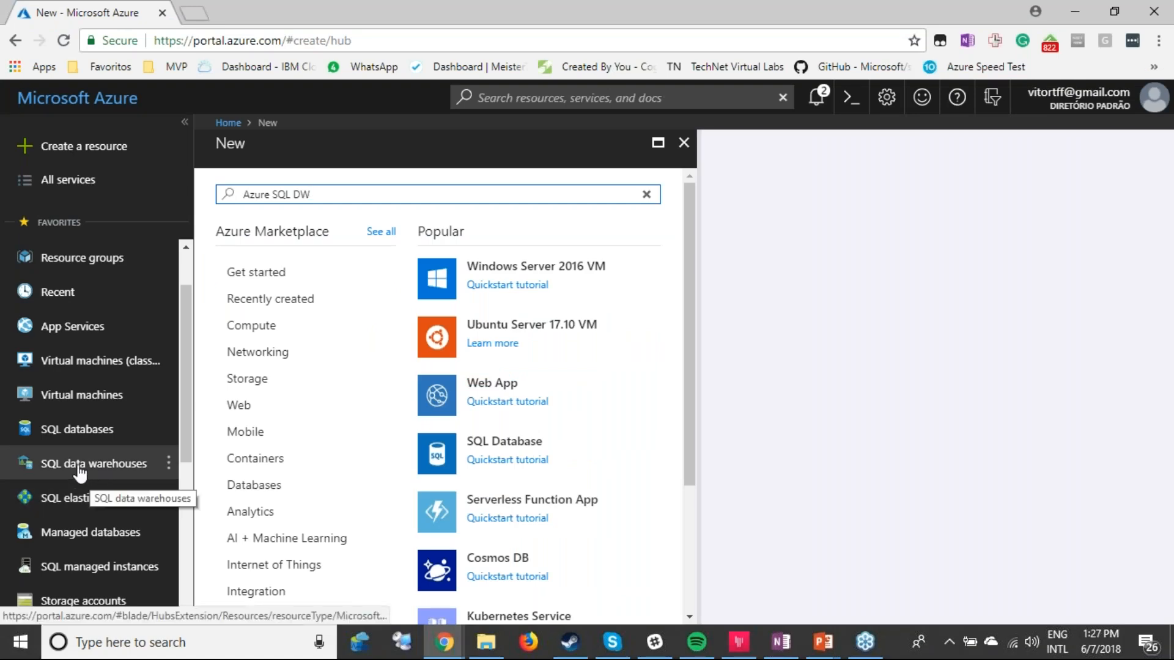
Add a new SQL data warehouse named SQLDW_VC, keeping Blank database as its source
click(80, 468)
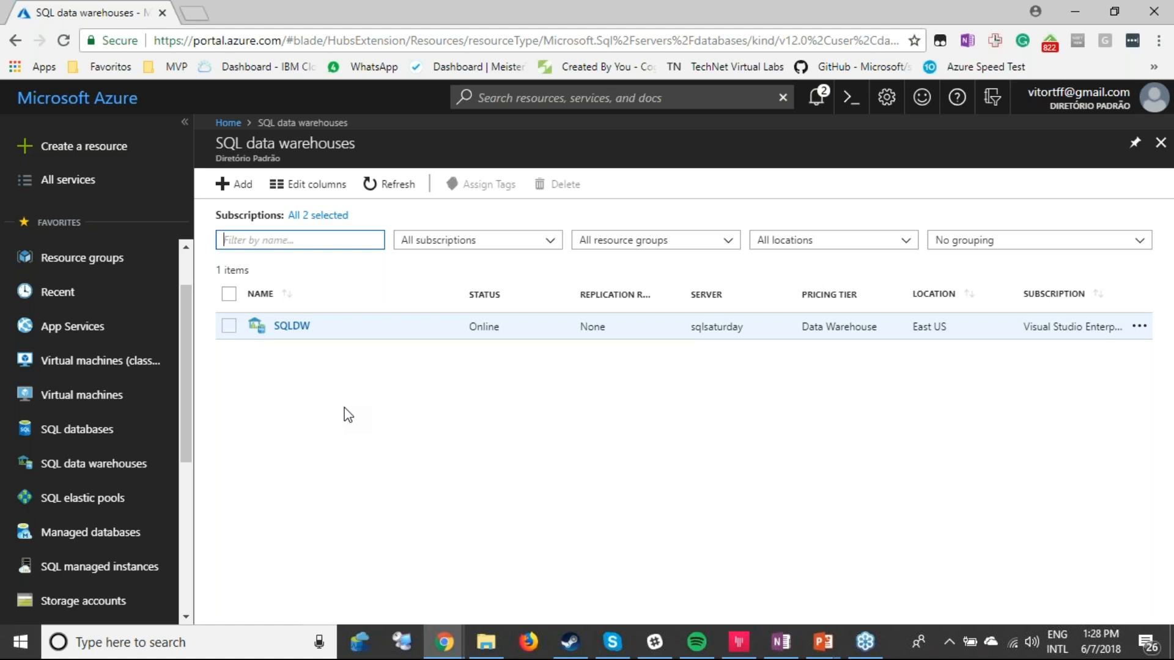
click(234, 184)
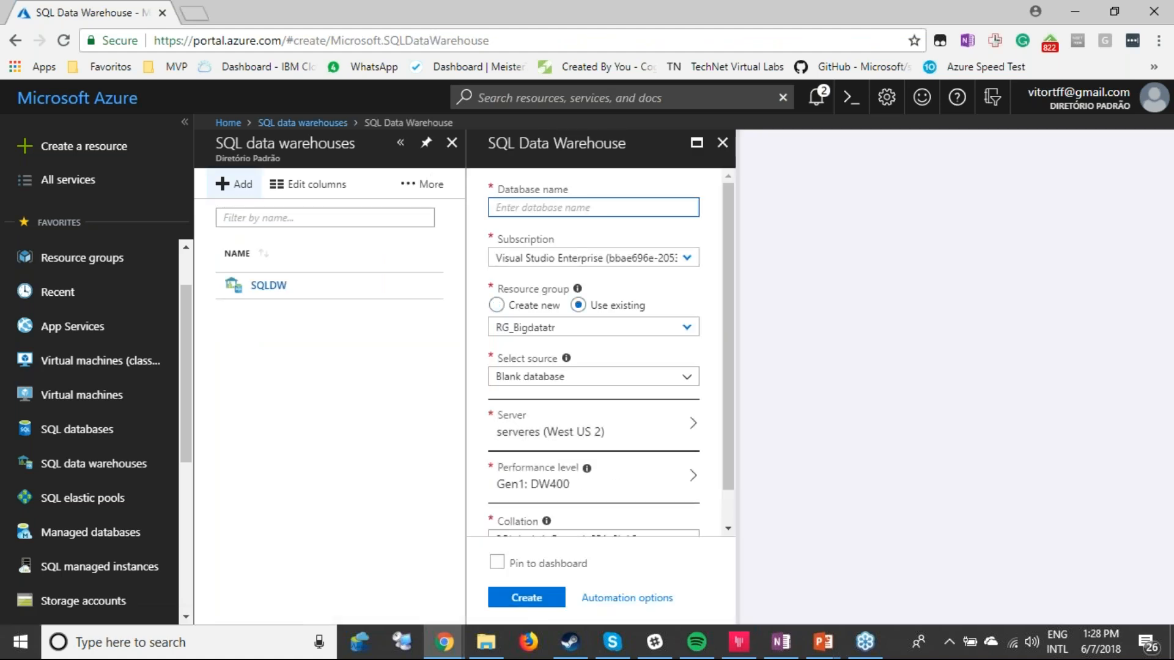
text(SQLDW_VC)
click(685, 380)
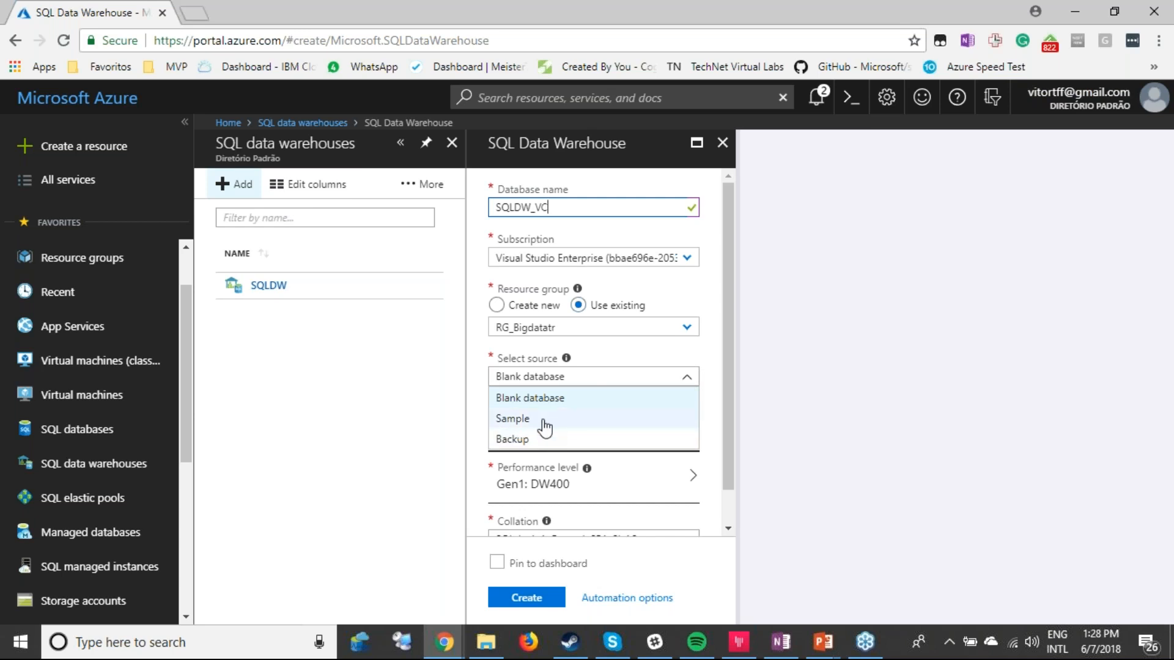
click(594, 378)
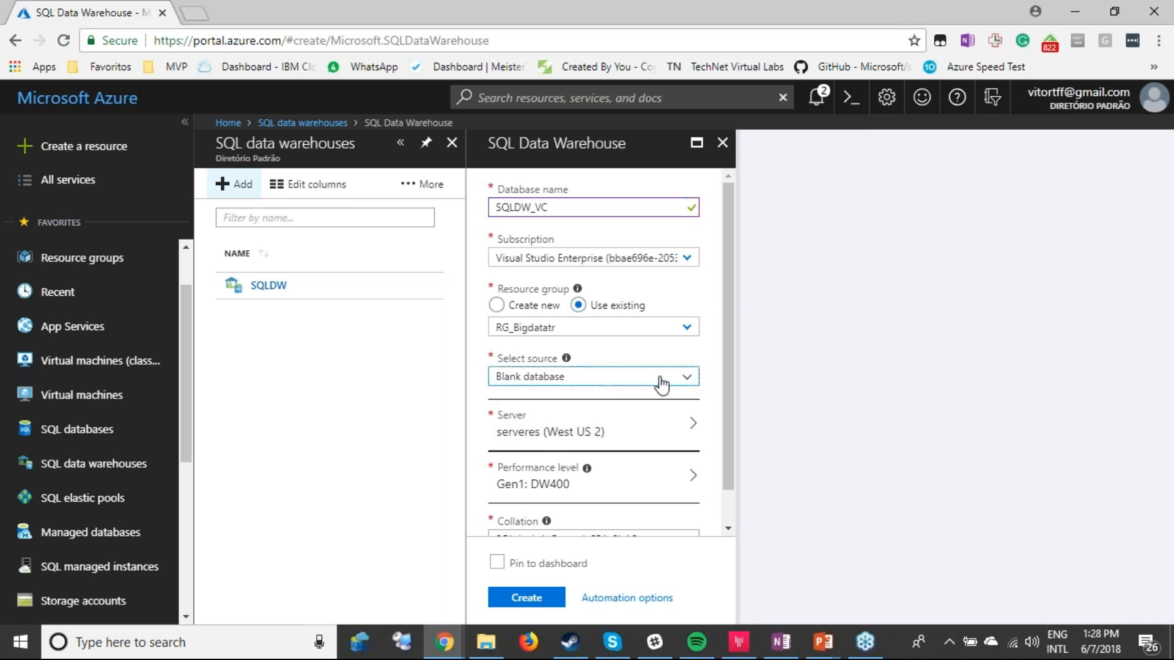
Open the new warehouse's performance level configuration, scale the Gen1 system to DW100 and examine its hourly price
scroll(729, 348, down, 1)
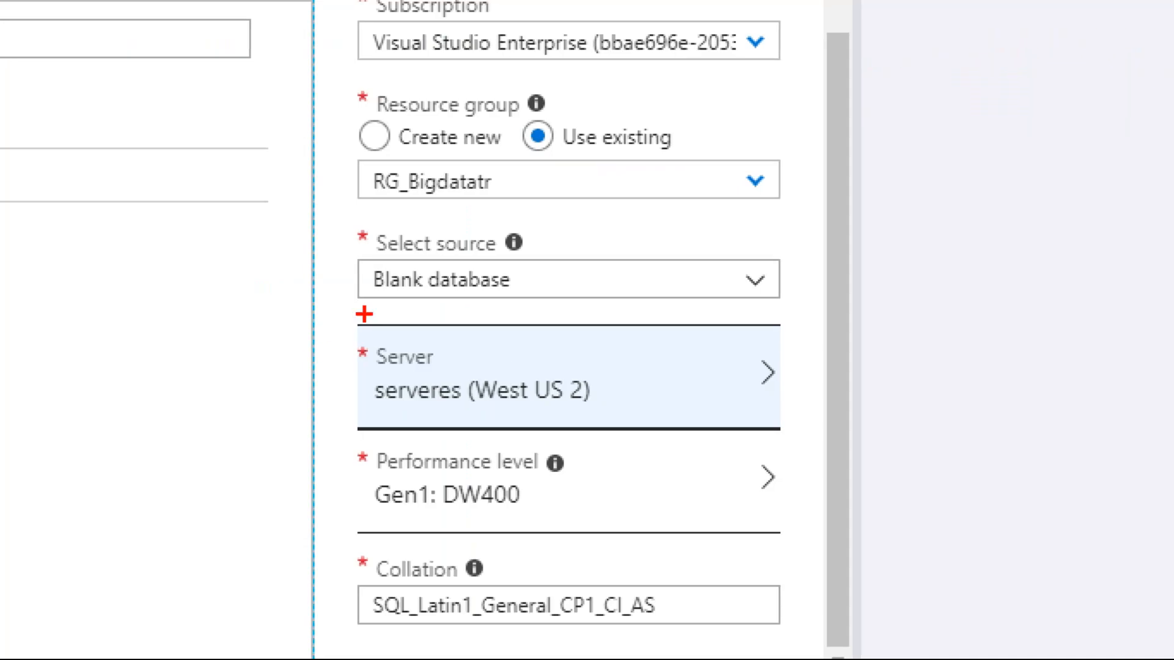
drag(476, 356, 709, 420)
drag(799, 445, 802, 441)
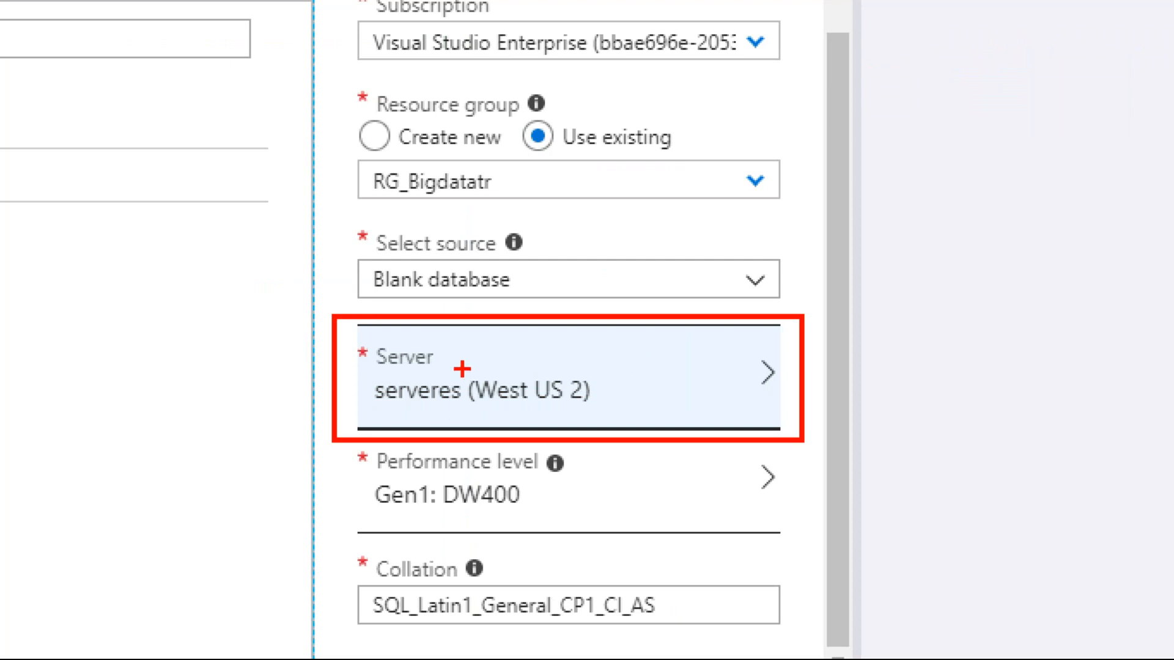
mouse_move(462, 369)
mouse_down()
mouse_move(617, 408)
mouse_move(600, 411)
mouse_up()
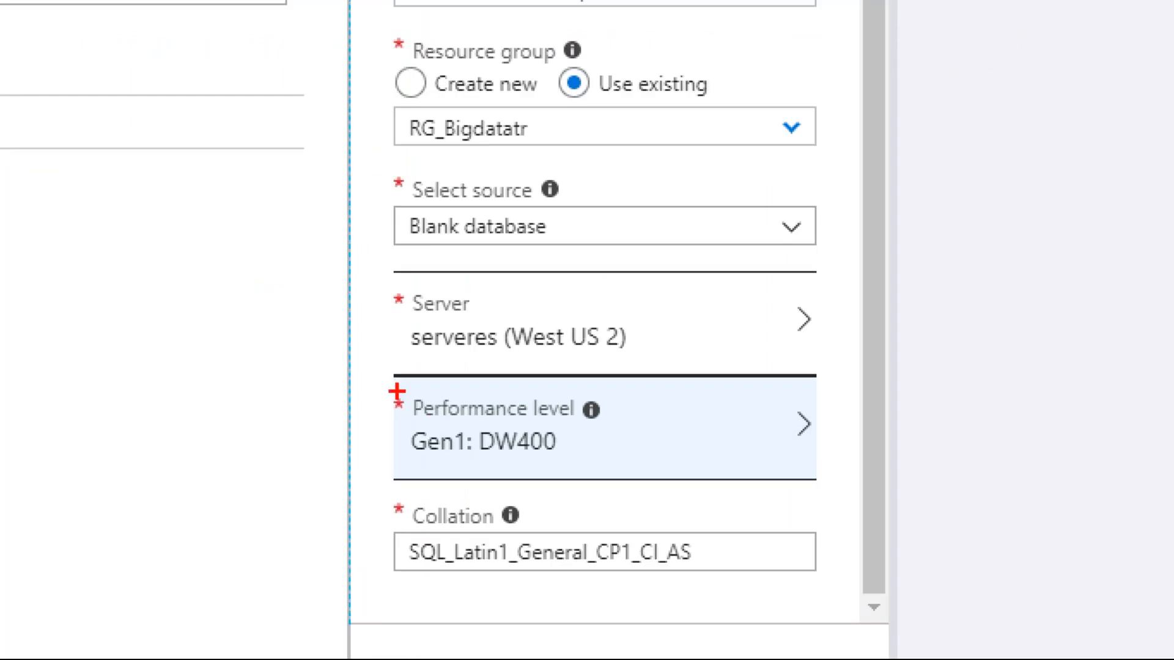
drag(387, 367, 846, 496)
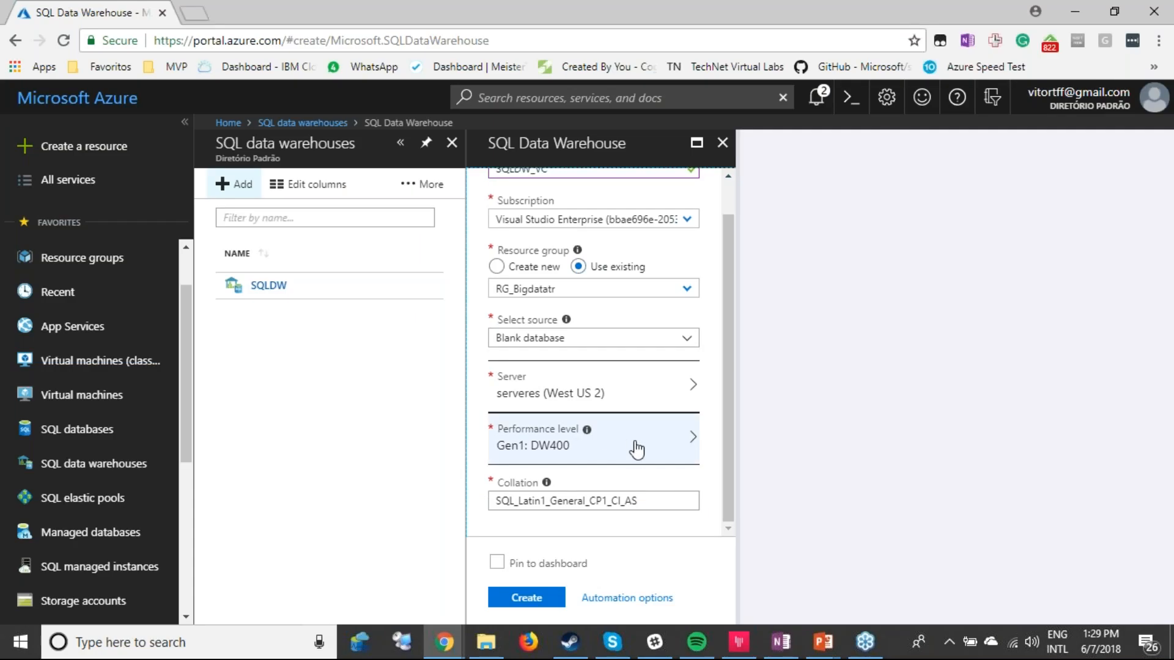
click(611, 449)
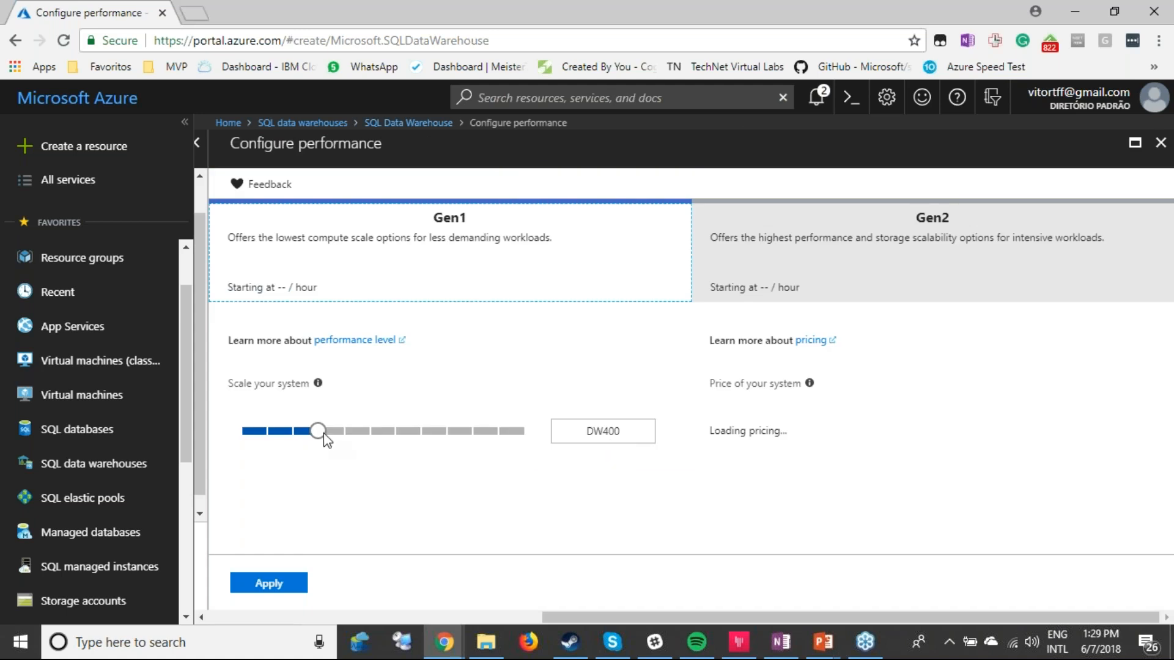
drag(317, 434, 247, 436)
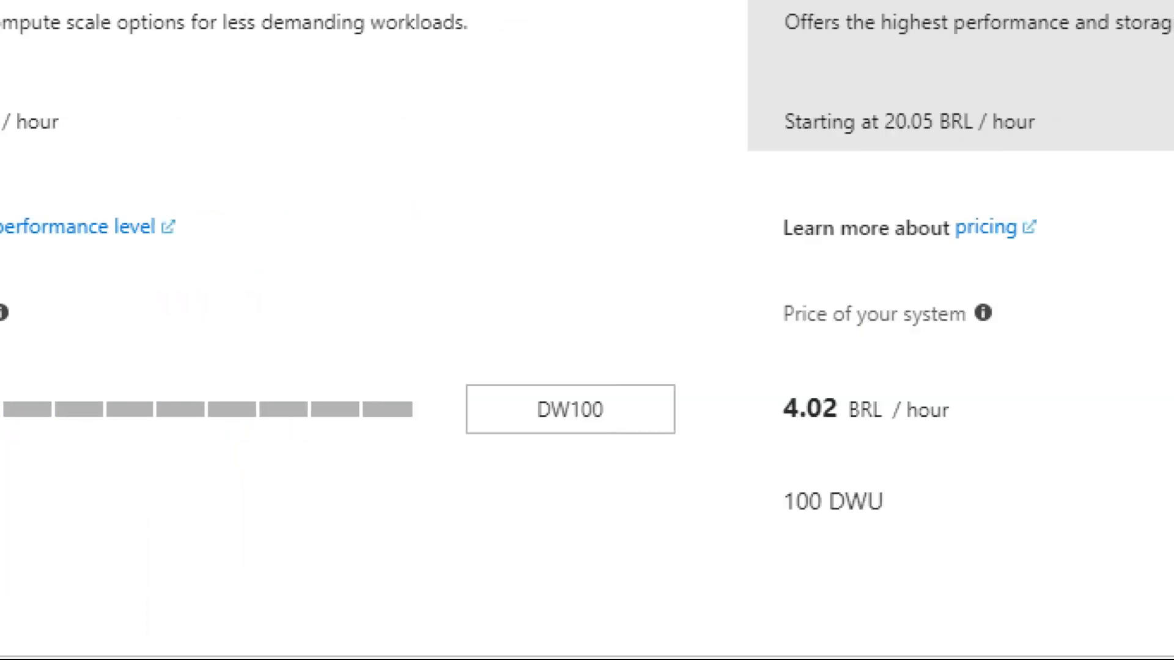
mouse_move(646, 277)
mouse_down()
mouse_move(883, 537)
mouse_move(990, 523)
mouse_up()
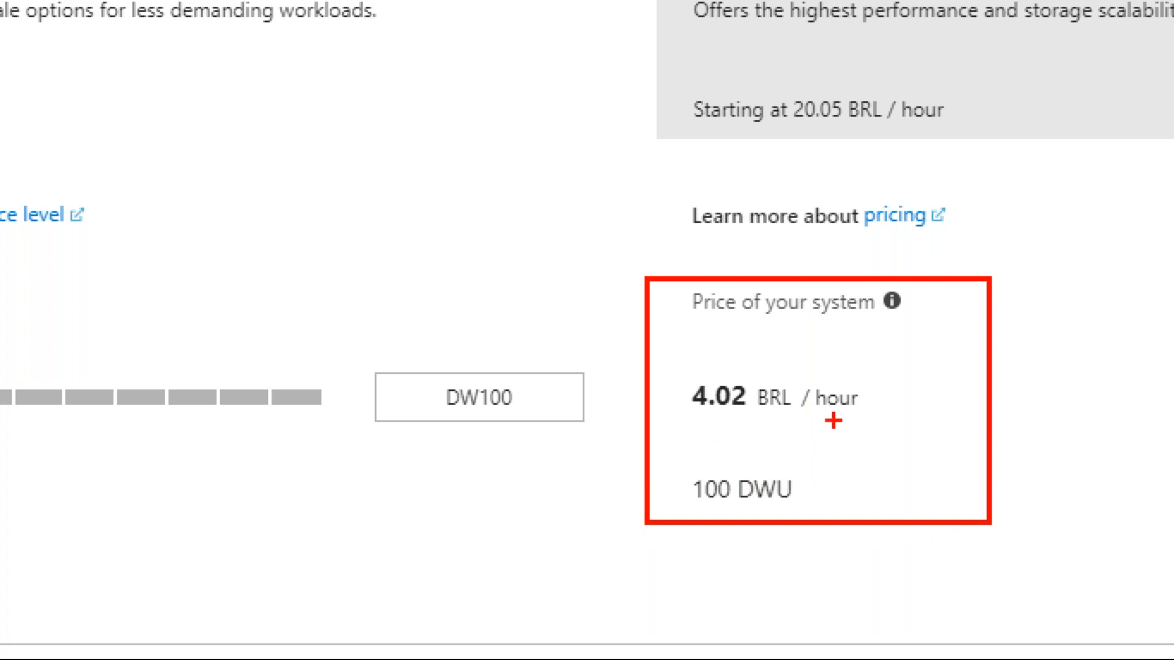
drag(799, 376, 897, 430)
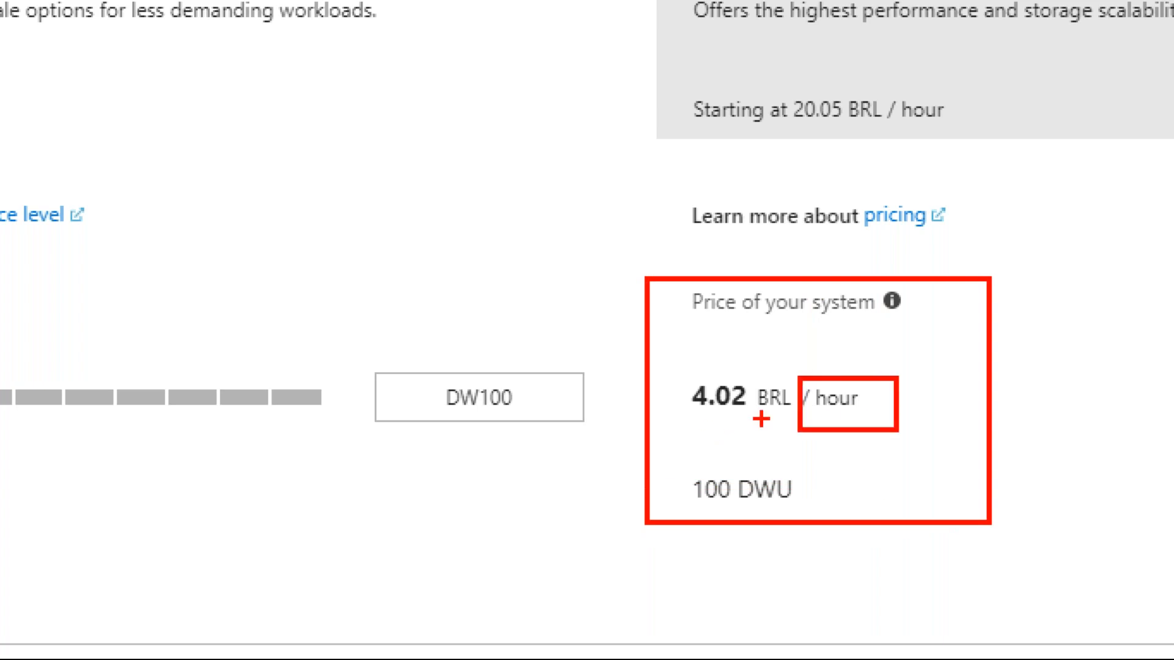
mouse_move(675, 376)
mouse_down()
mouse_move(772, 428)
mouse_move(755, 420)
mouse_up()
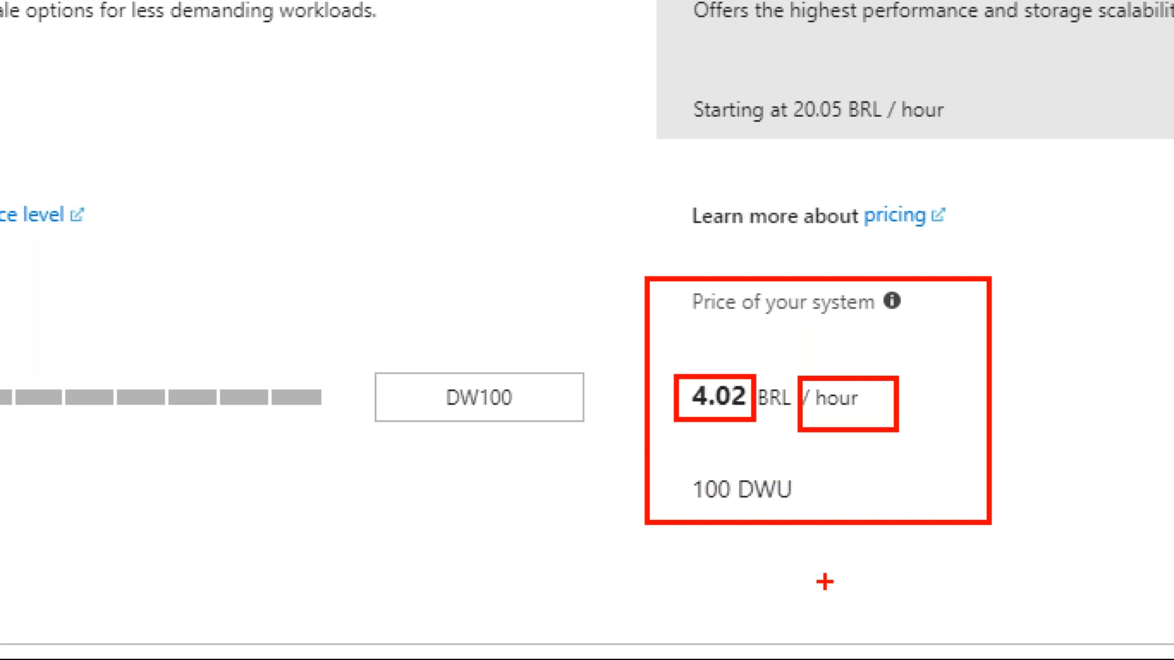
key(Escape)
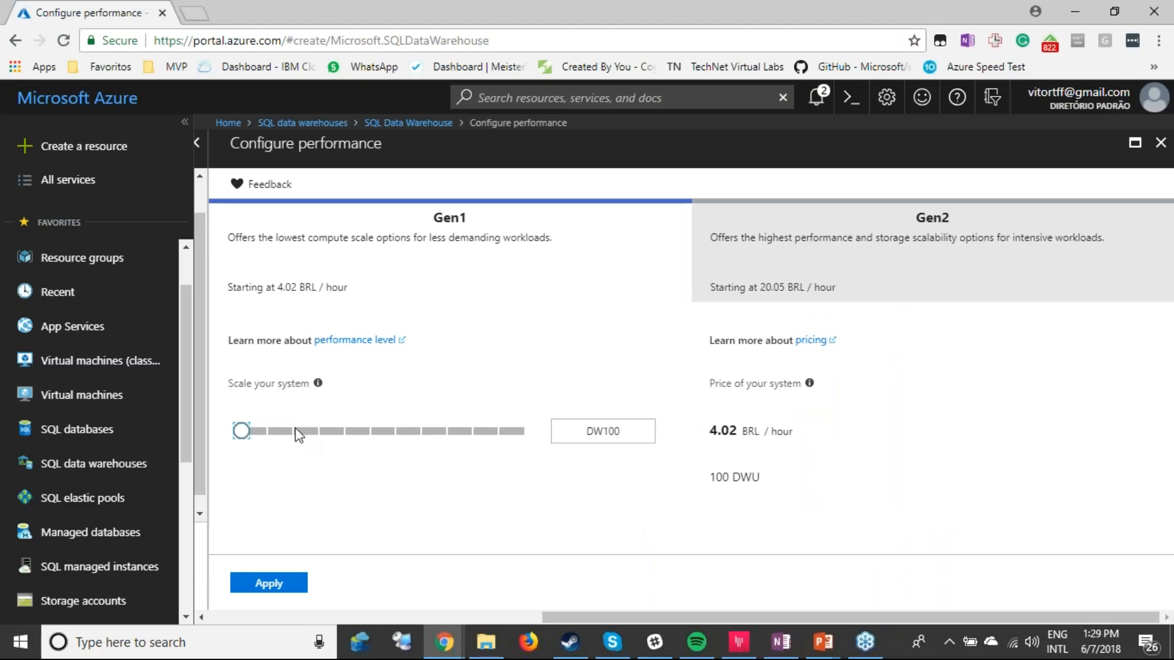
Scale the Gen1 system up to DW6000 and check its hourly price
drag(242, 434, 527, 435)
scroll(470, 490, down, 1)
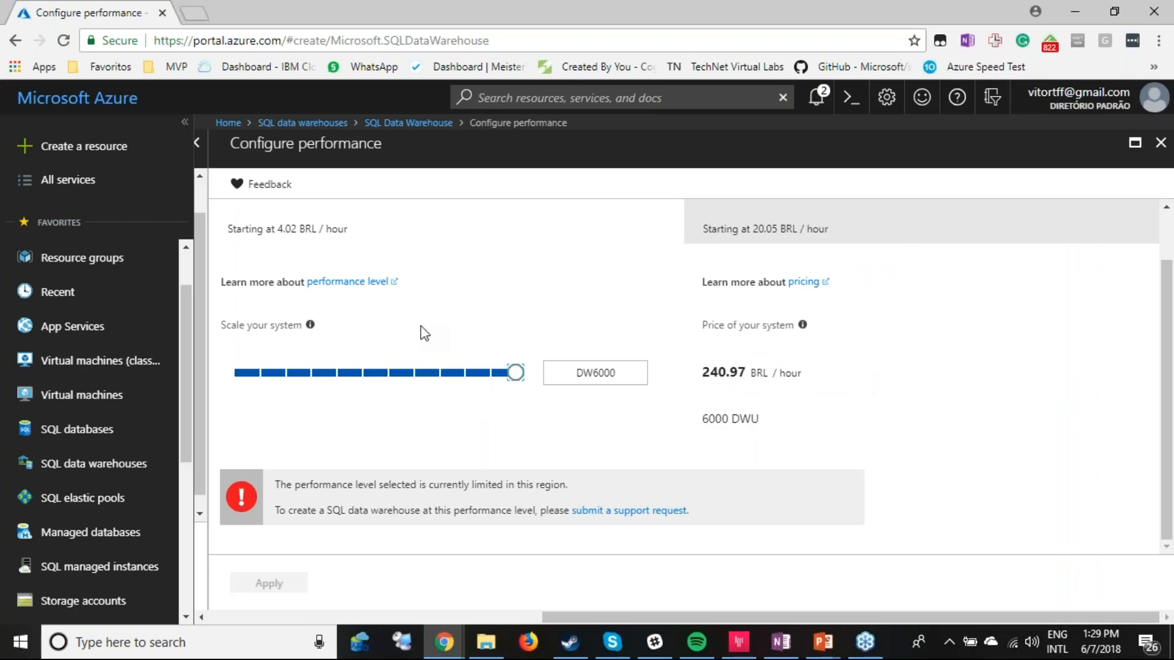
scroll(420, 326, up, 1)
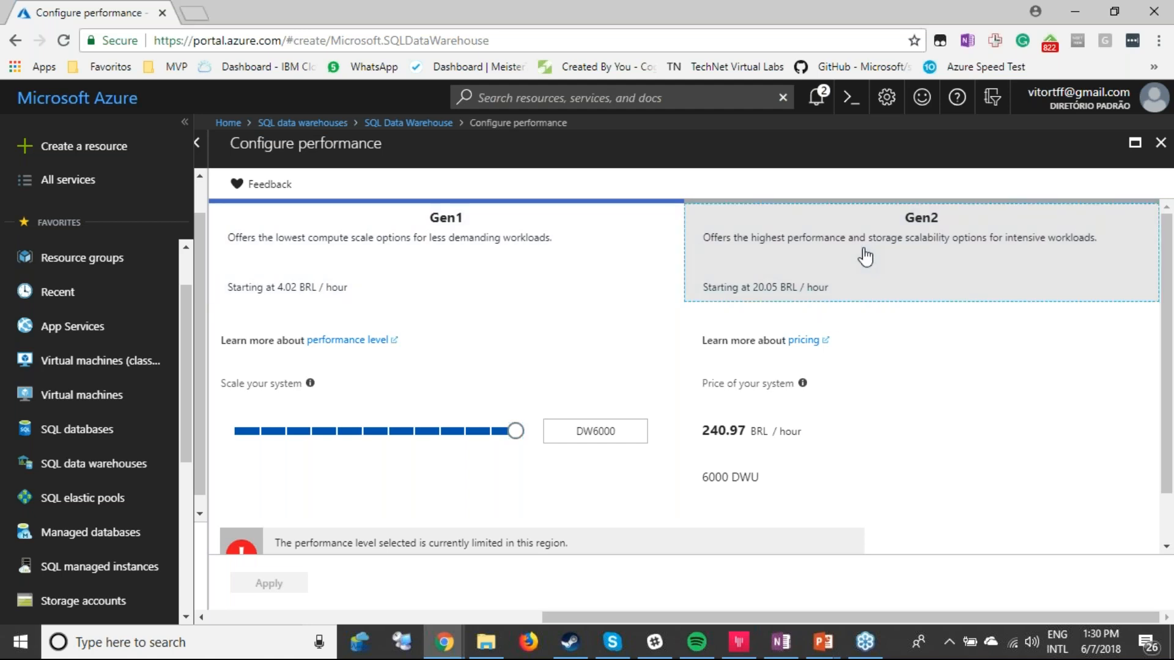
Switch to the Gen2 performance tier and scale it up to DW30000c
click(865, 256)
drag(241, 431, 536, 428)
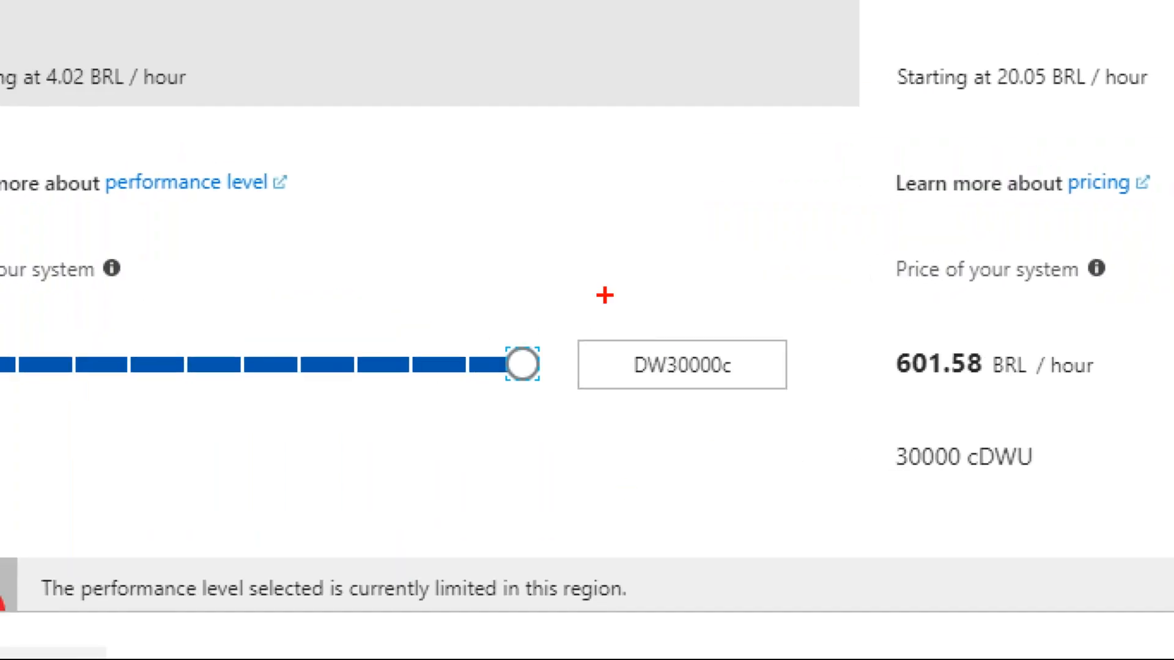
mouse_move(577, 318)
mouse_down()
mouse_move(708, 428)
mouse_move(821, 411)
mouse_up()
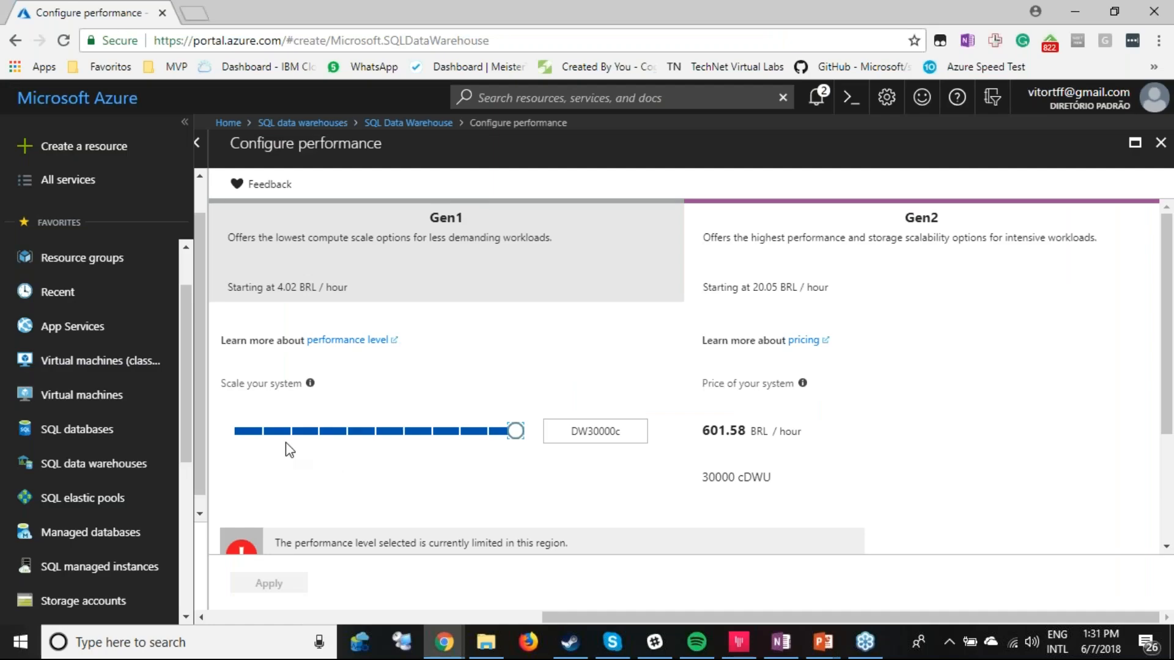
Compare the minimum levels by scaling Gen2 down to DW1000c and Gen1 to DW100, leaving Gen2 selected
click(244, 435)
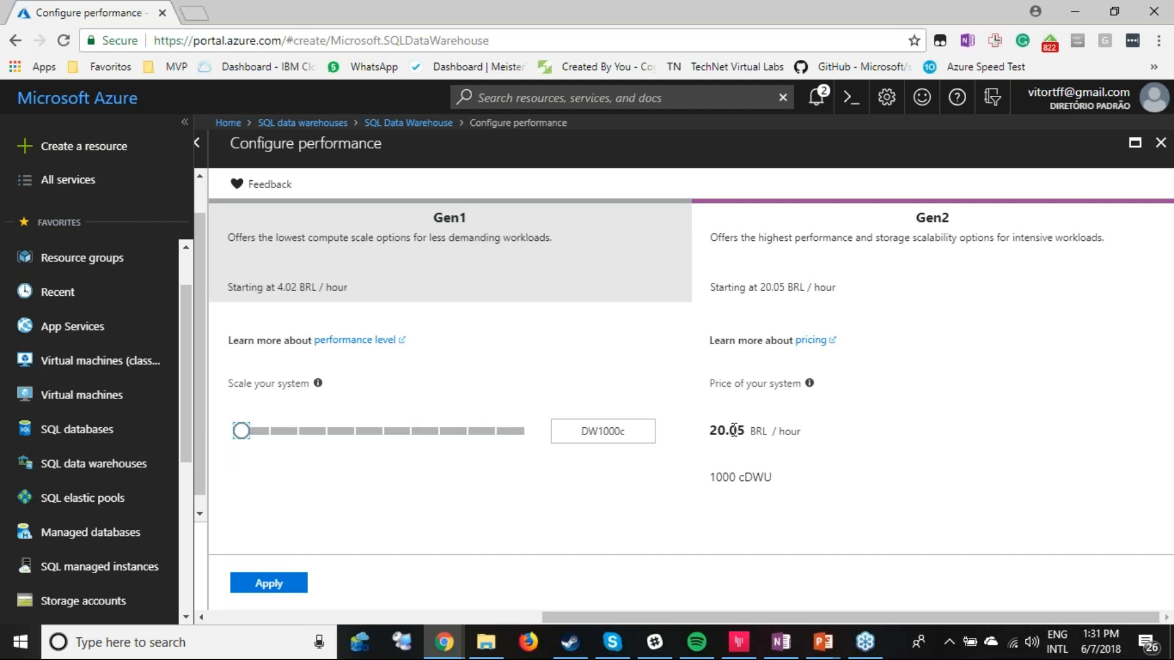
click(356, 236)
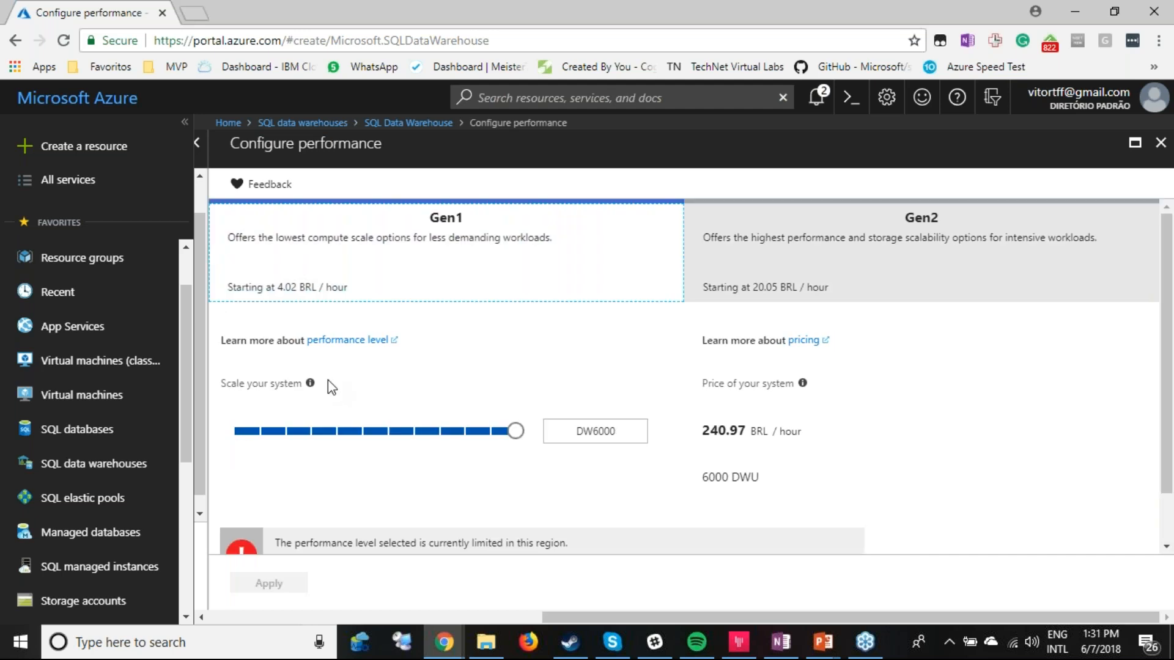
click(238, 433)
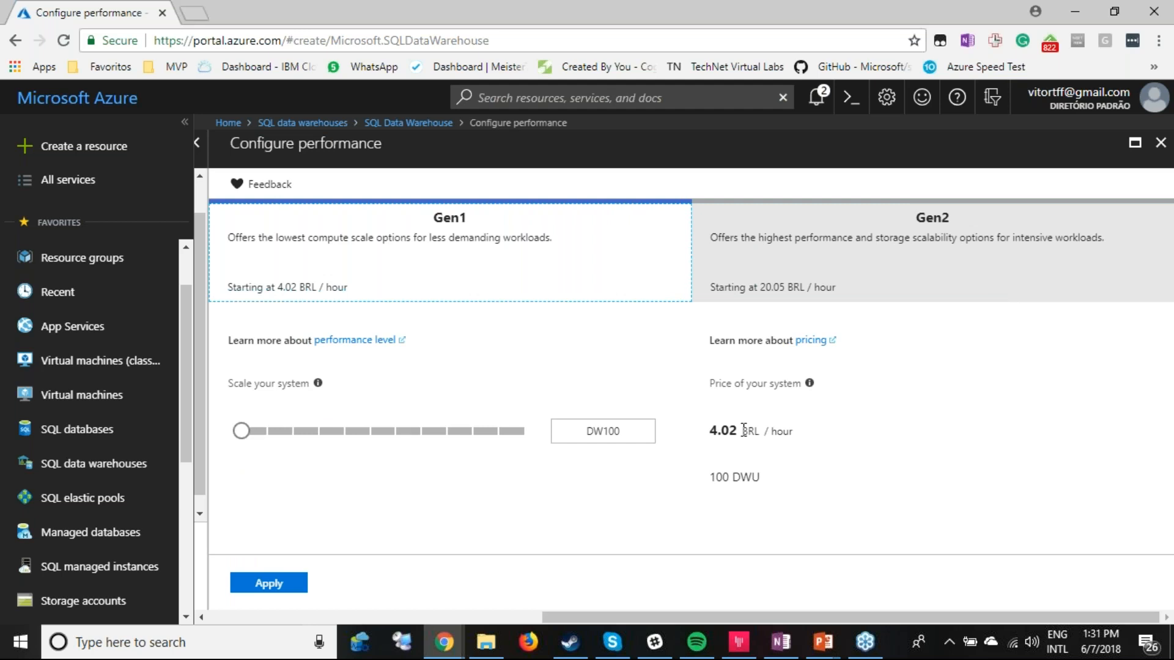
click(824, 296)
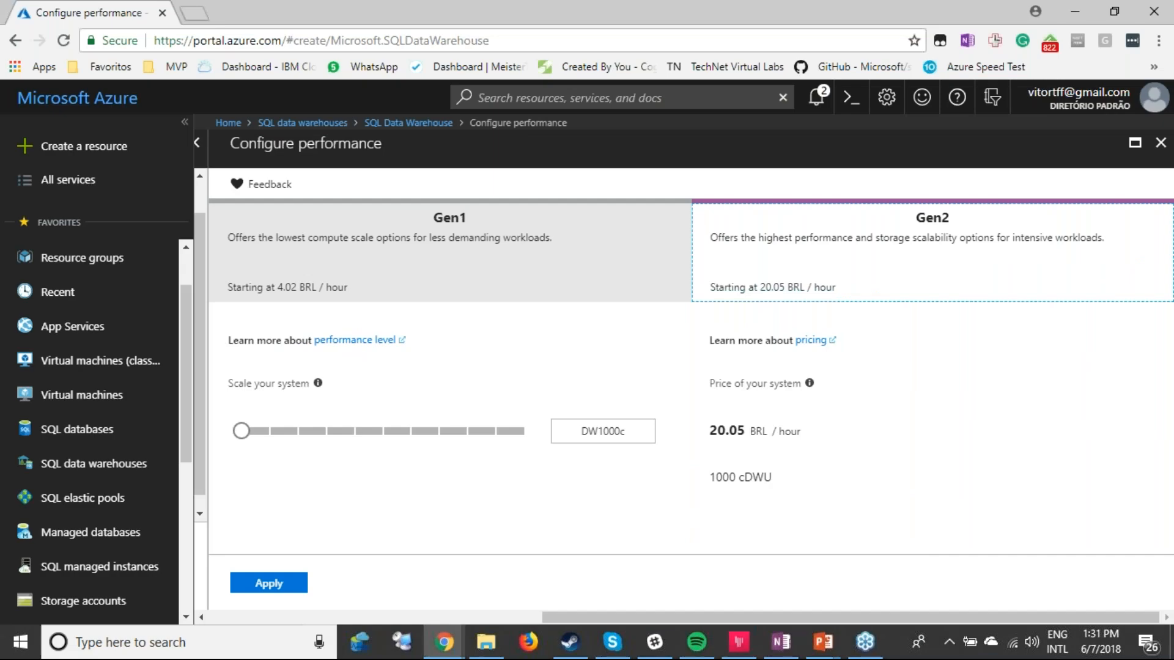
Open the performance level documentation and review how data warehouse units relate to compute nodes, distributions, scaling and pausing
click(359, 337)
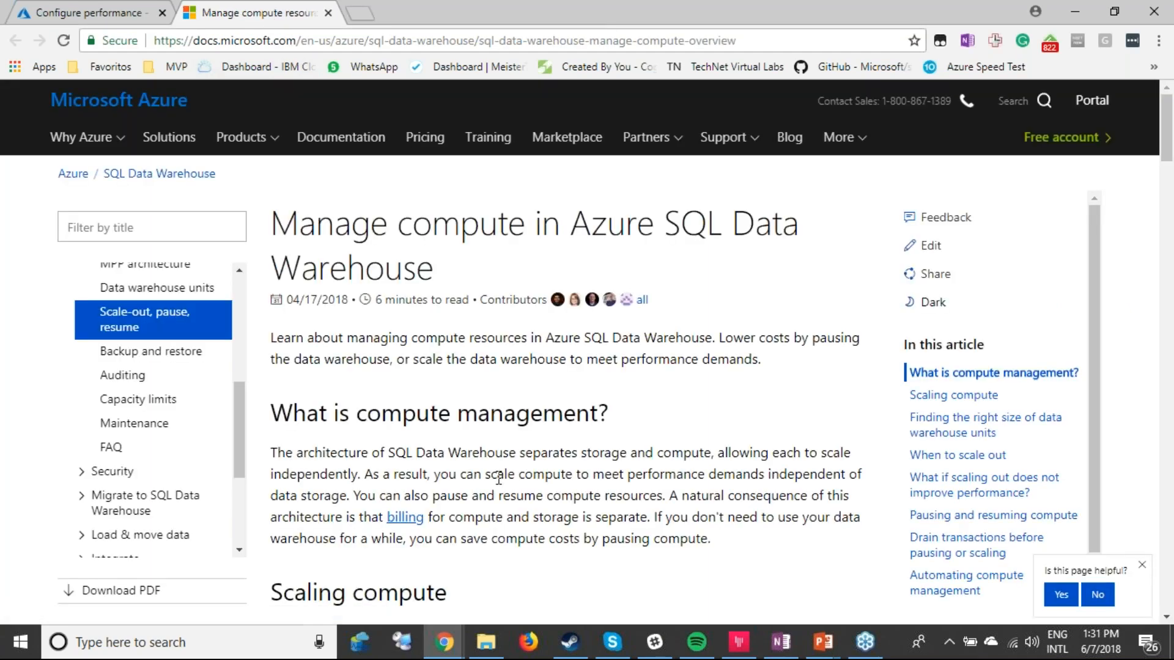
scroll(448, 467, down, 1)
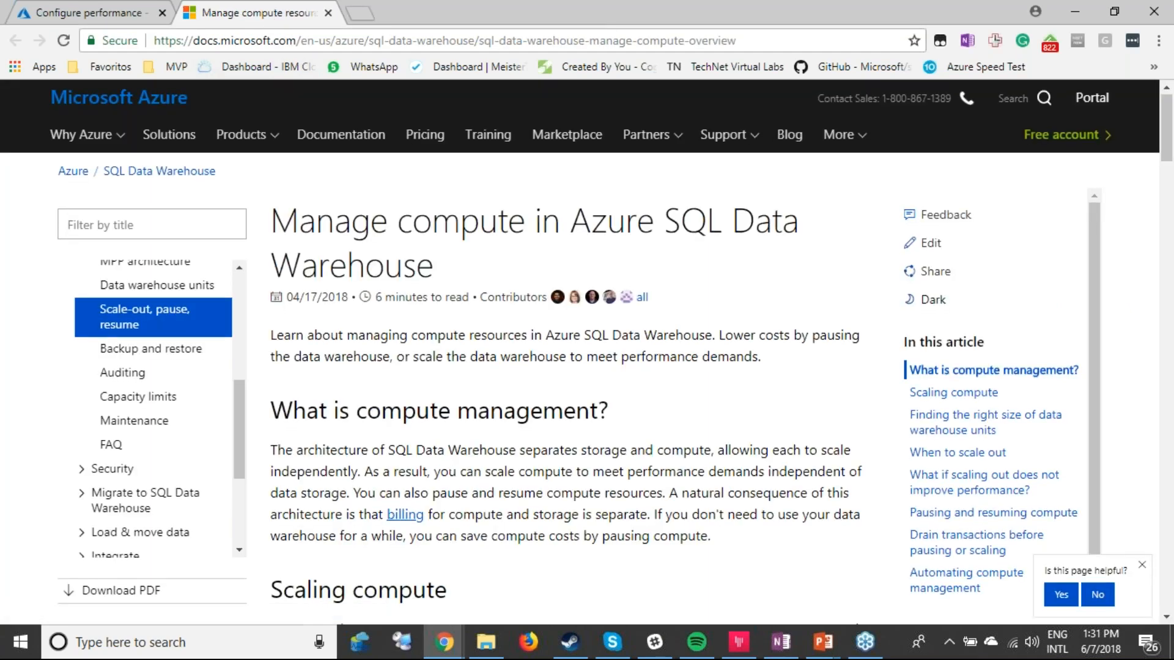
scroll(448, 467, down, 7)
scroll(447, 421, down, 3)
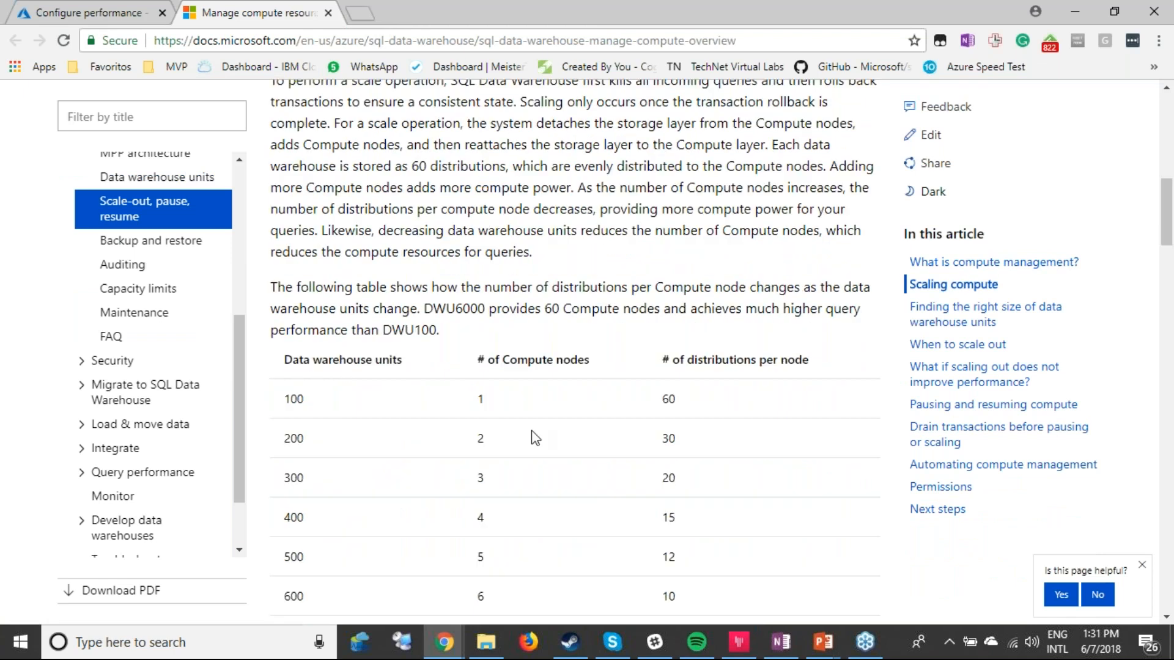
scroll(447, 420, down, 13)
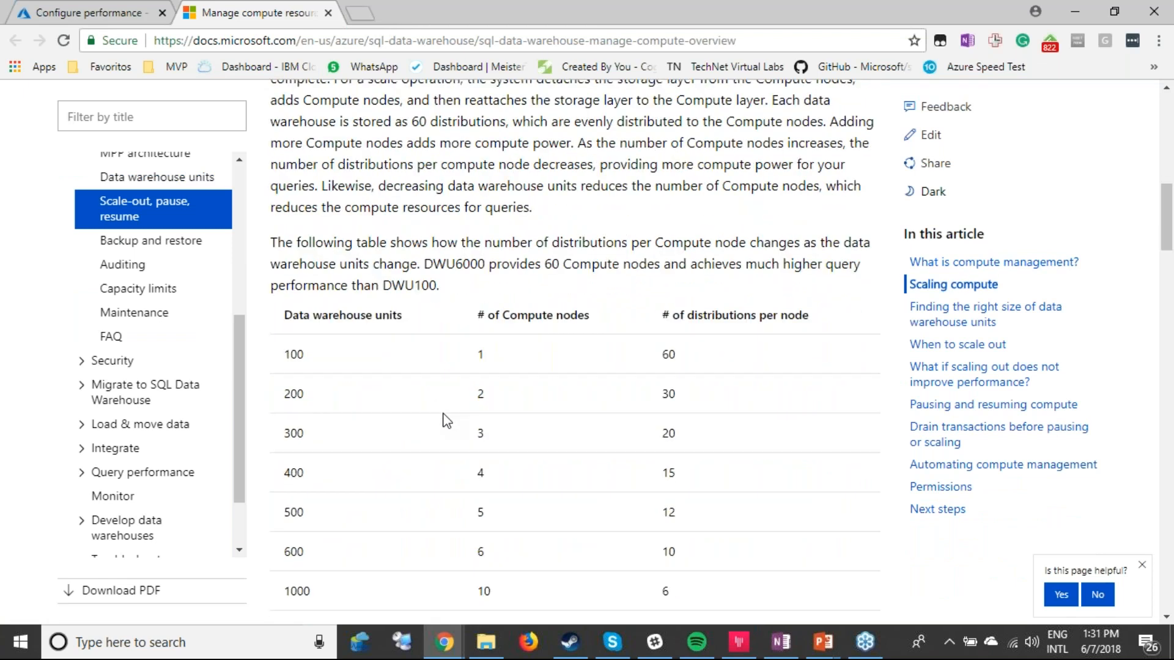
scroll(447, 420, down, 10)
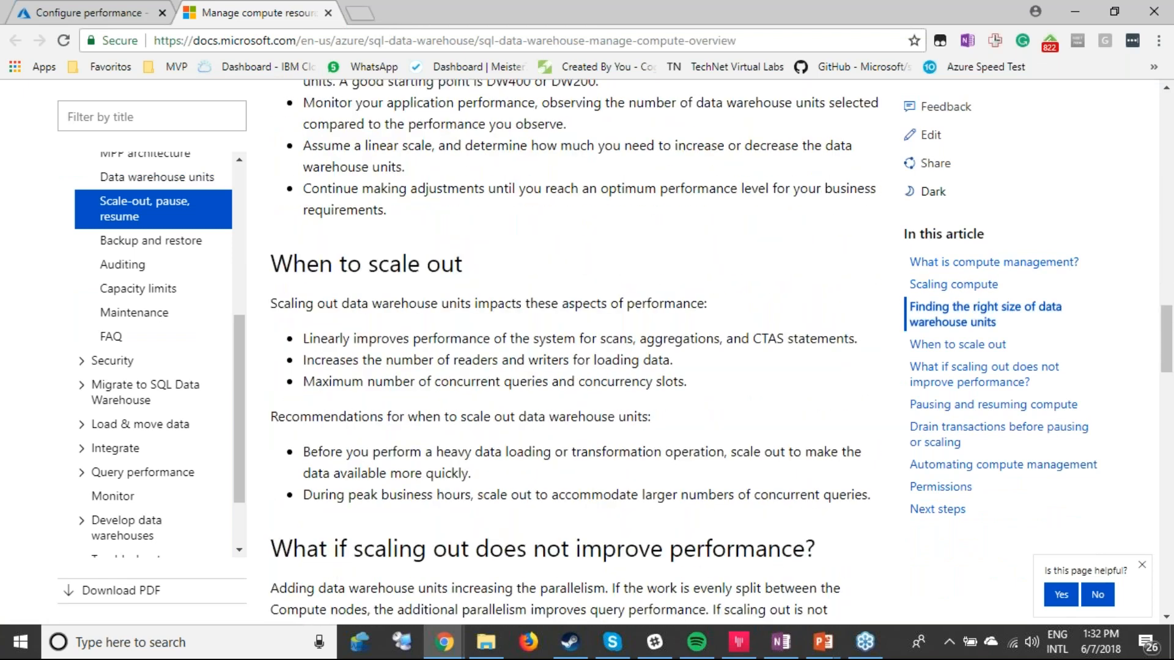
scroll(573, 345, down, 9)
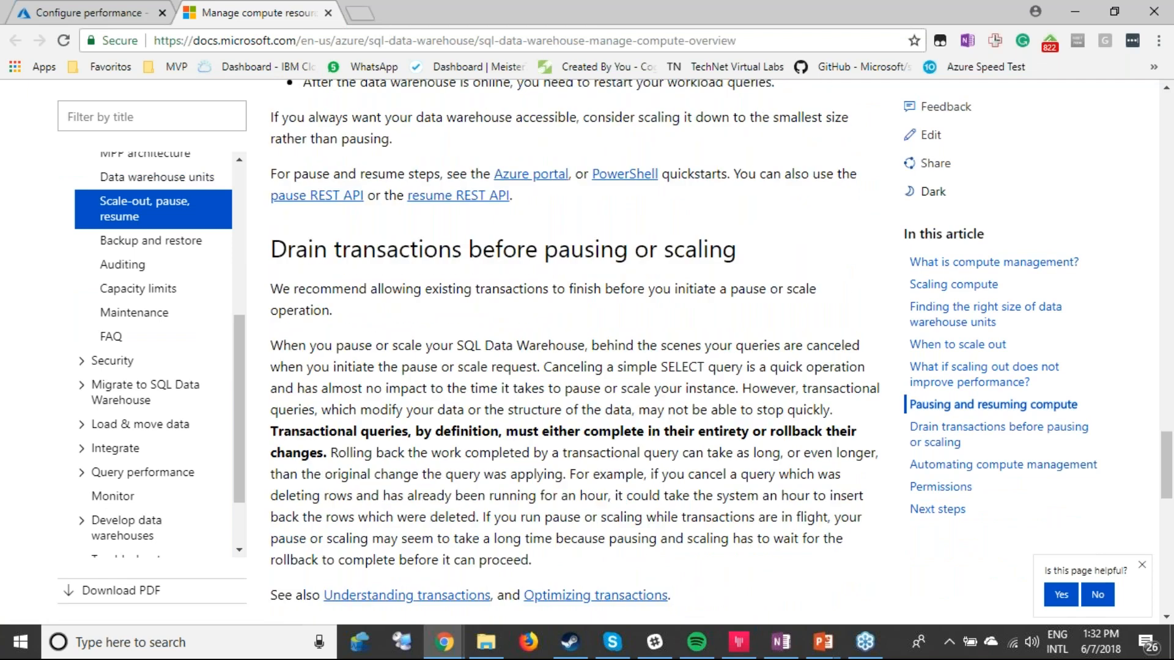
scroll(572, 345, up, 20)
scroll(573, 346, up, 9)
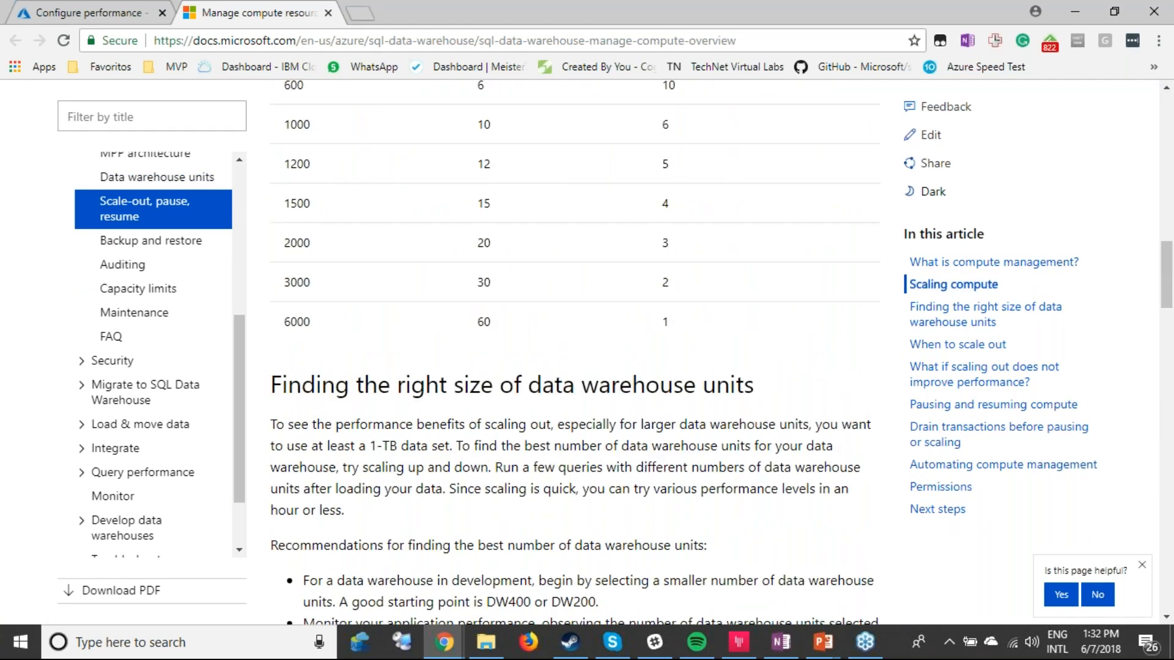
scroll(572, 345, down, 3)
scroll(505, 406, up, 5)
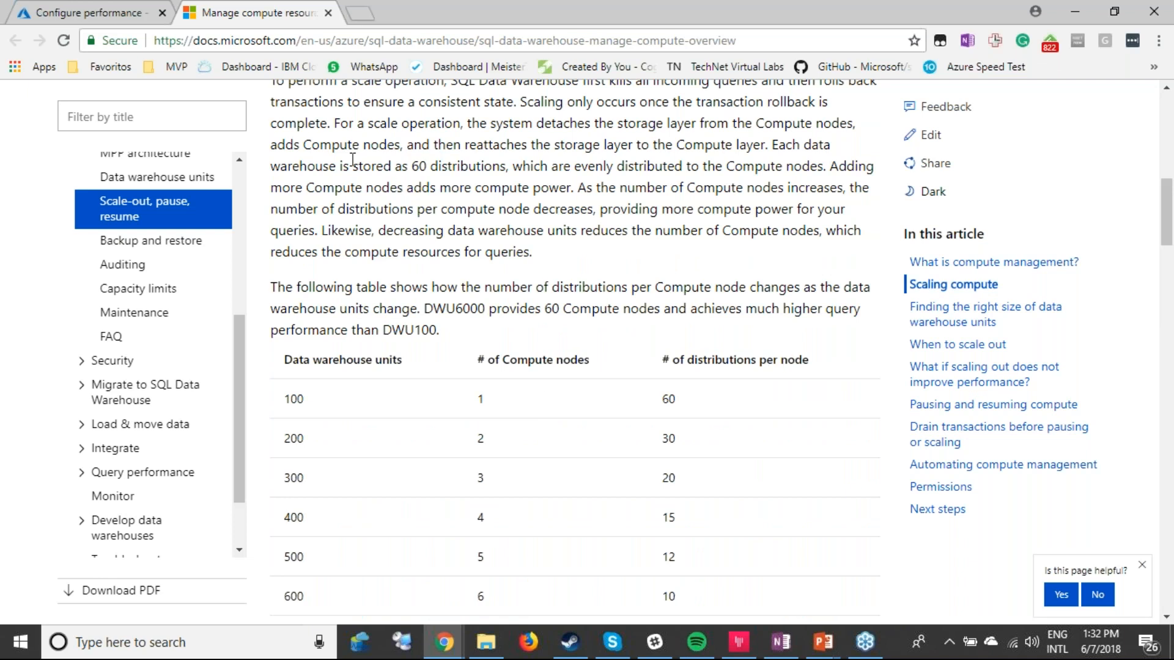
Return to the portal and apply the Gen1 DW100 performance level to the new warehouse
click(97, 13)
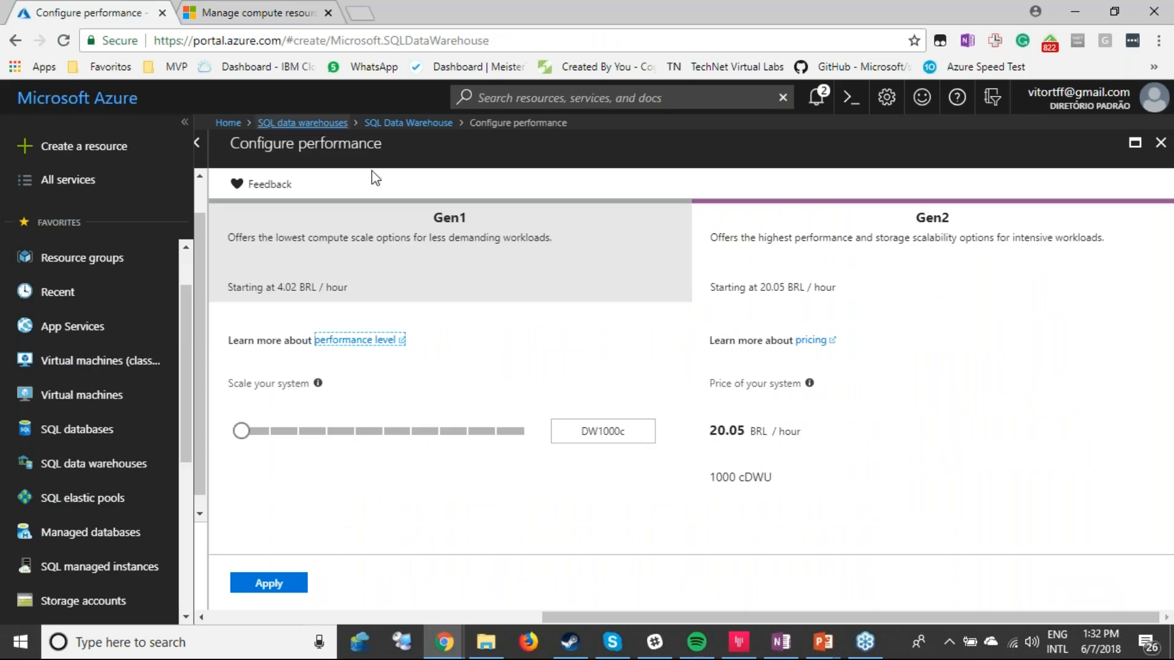
click(379, 266)
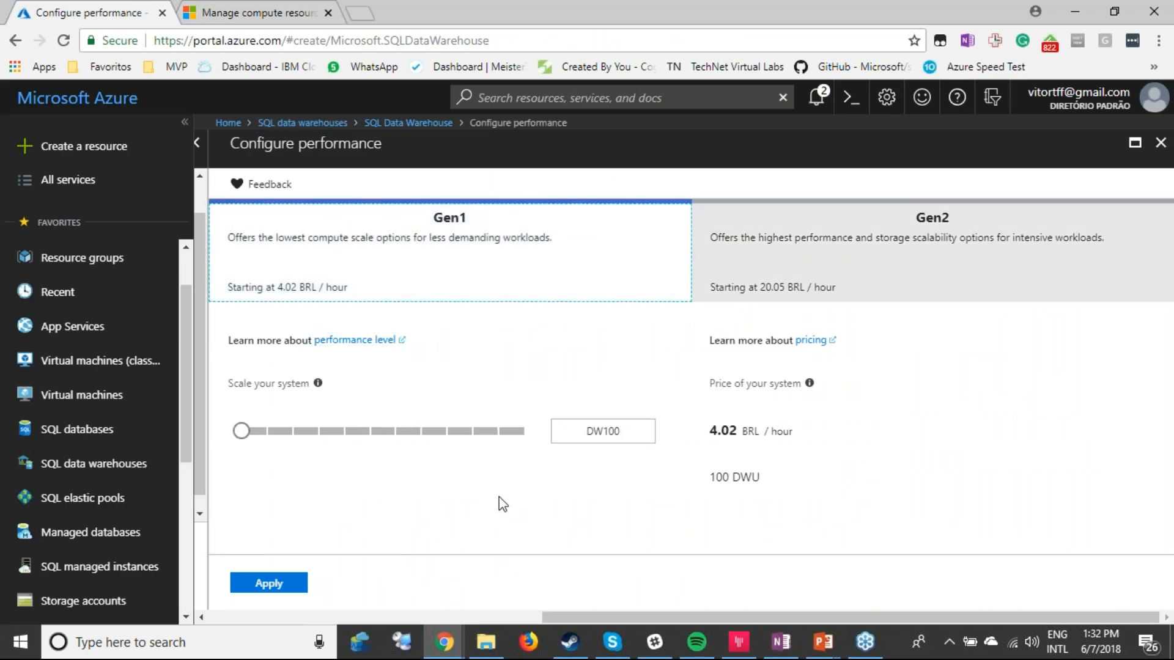
click(262, 582)
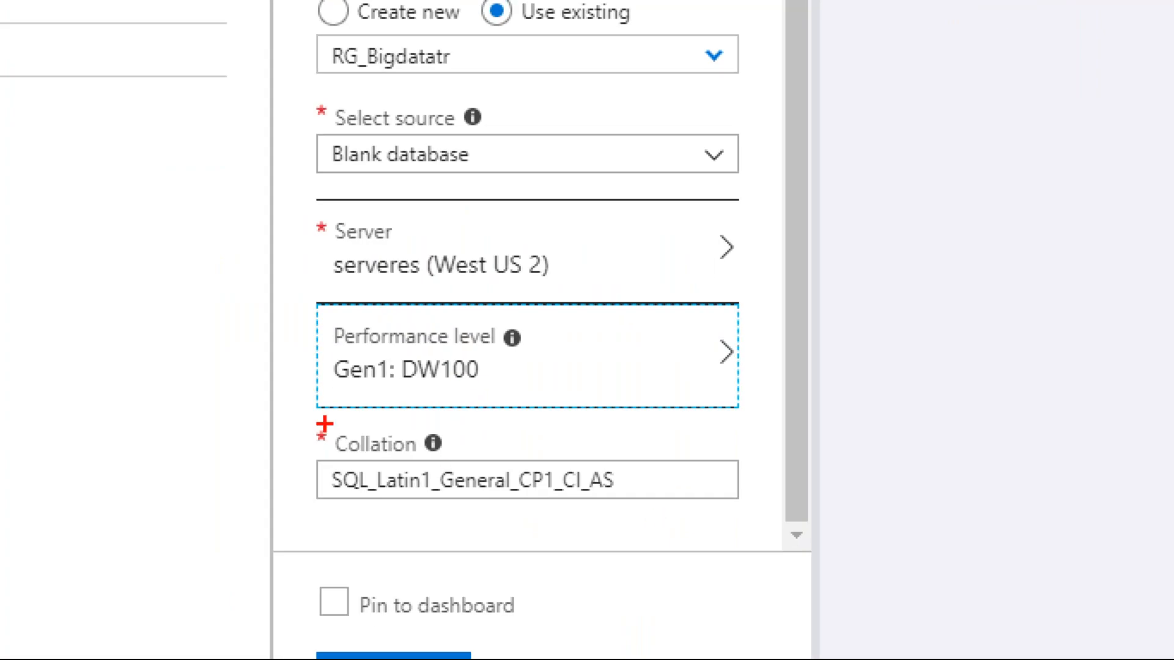
drag(293, 414, 768, 520)
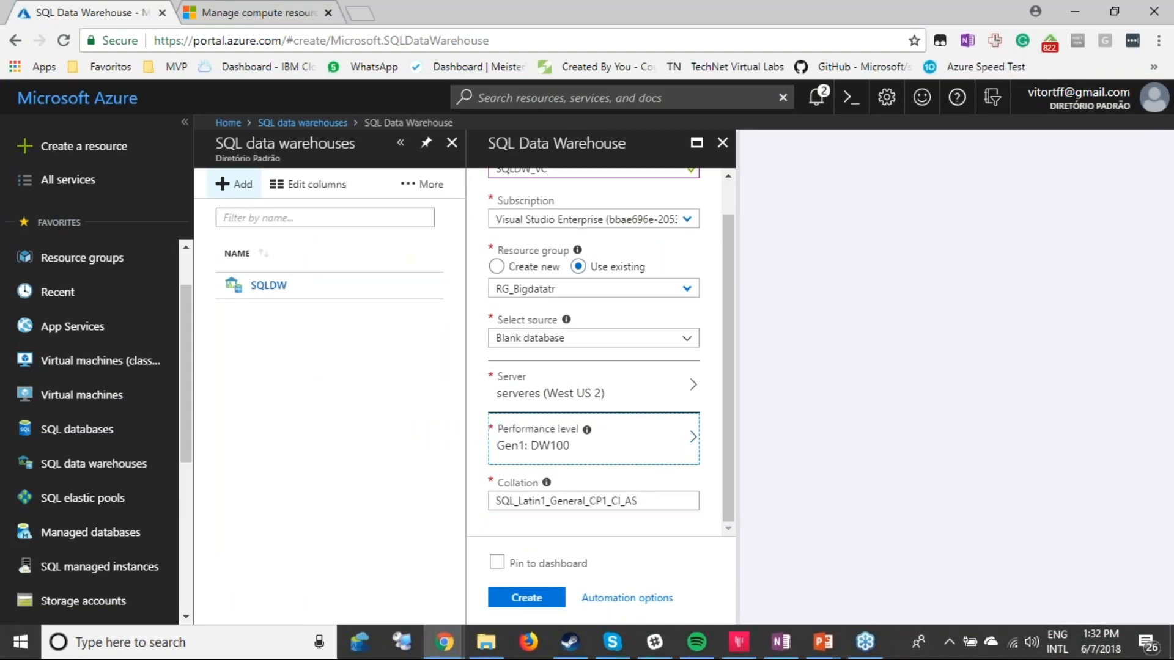
Close the new SQL Data Warehouse form and discard its unsaved edits
click(722, 143)
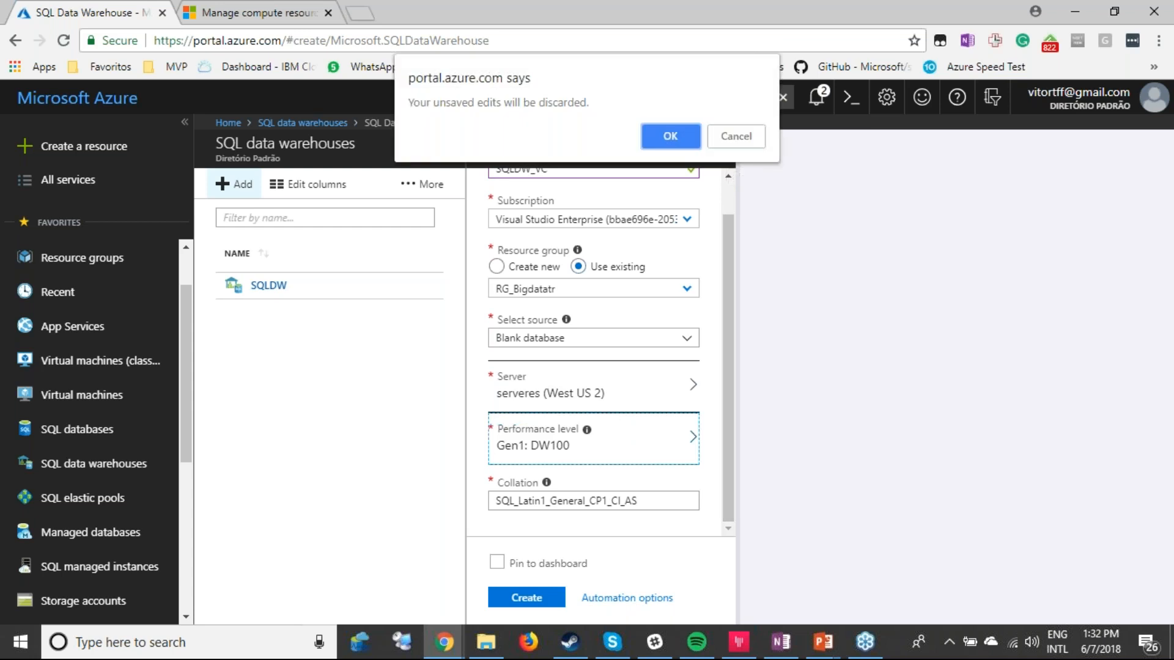
click(667, 147)
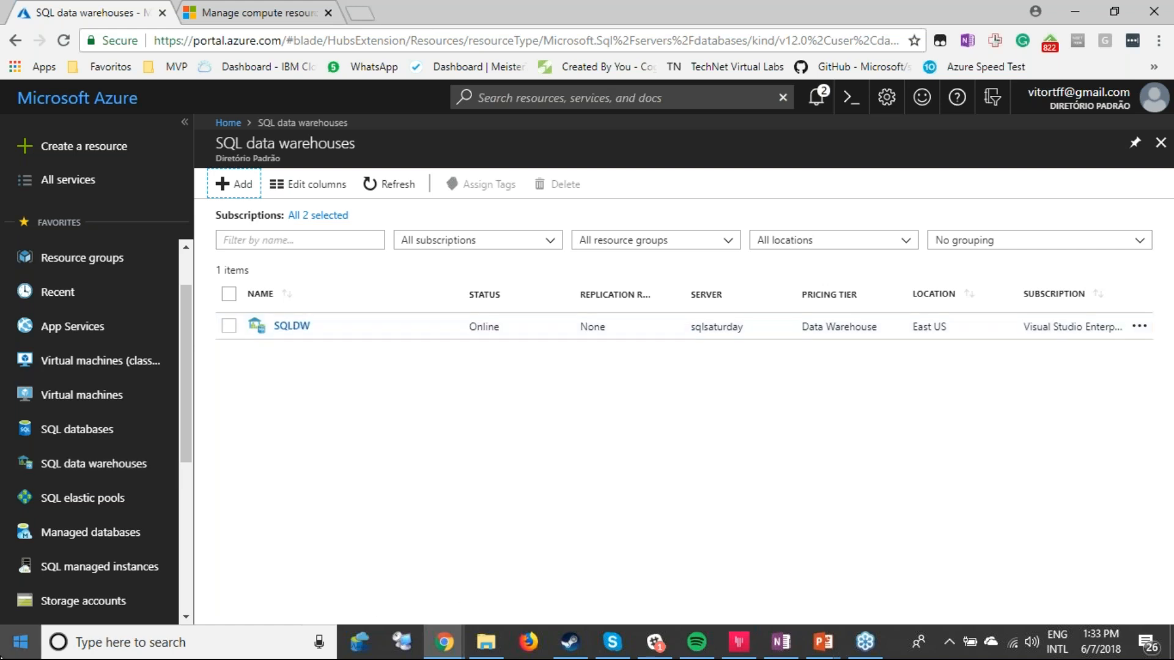
Launch SQL Server Management Studio and open the overview of the existing SQLDW warehouse in the portal
click(21, 642)
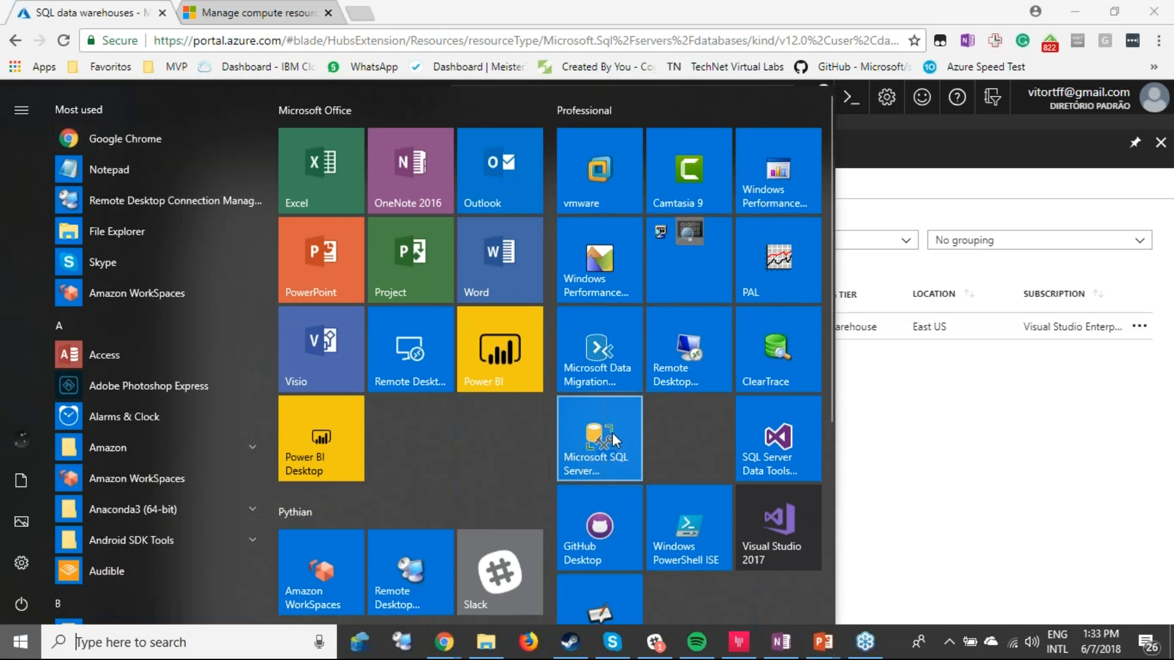
click(613, 446)
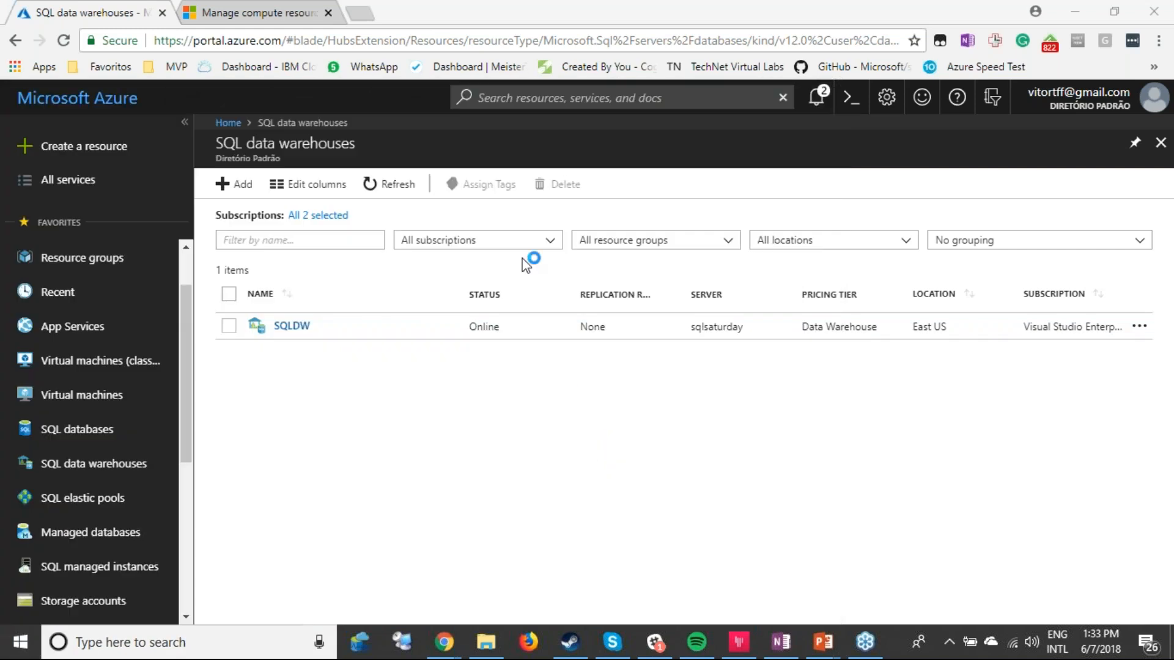
click(289, 333)
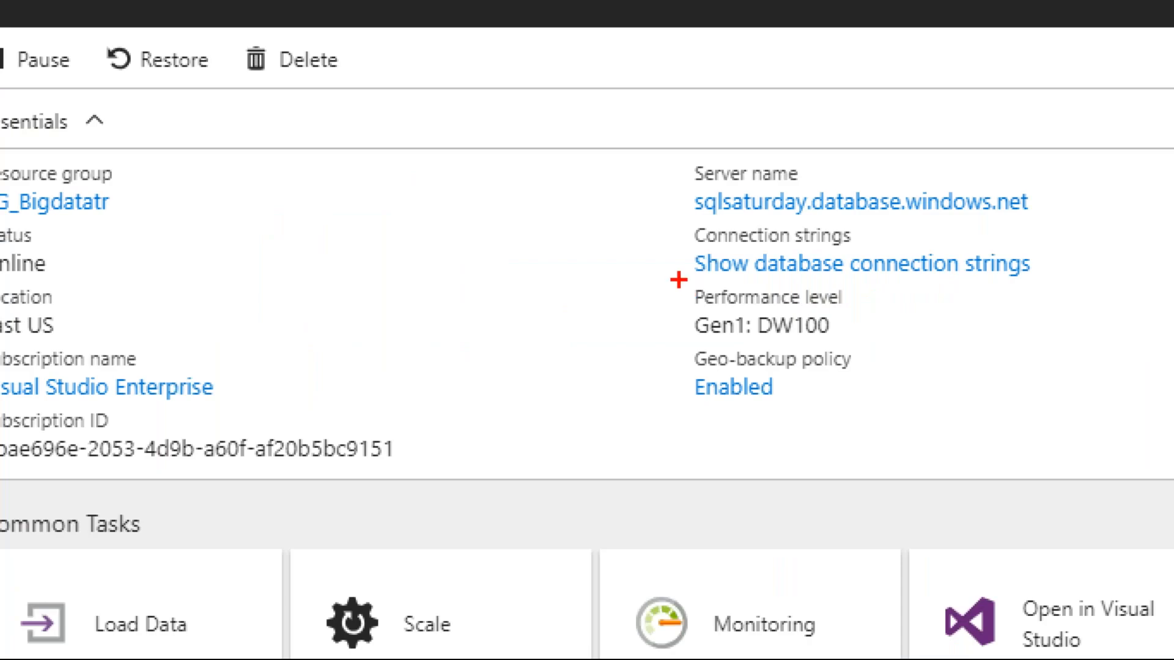
mouse_move(743, 274)
mouse_down()
mouse_move(858, 335)
mouse_move(876, 332)
mouse_up()
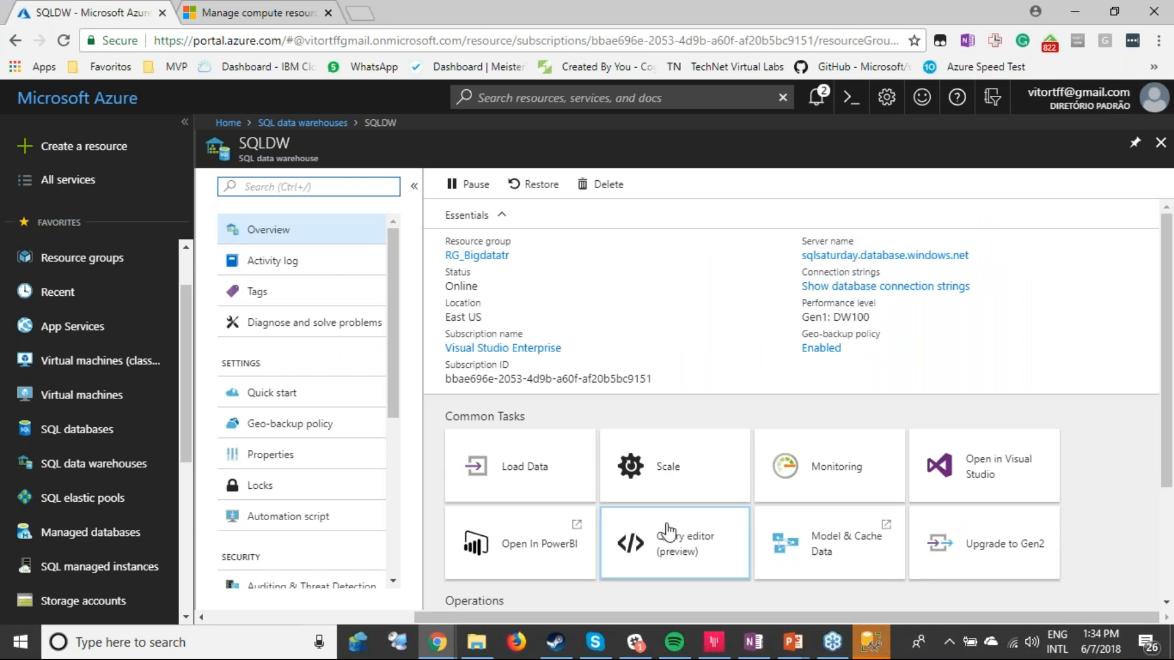
Open SQLDW's scale settings, check the recent server names in the Management Studio connection dialog, and return to the portal
click(686, 480)
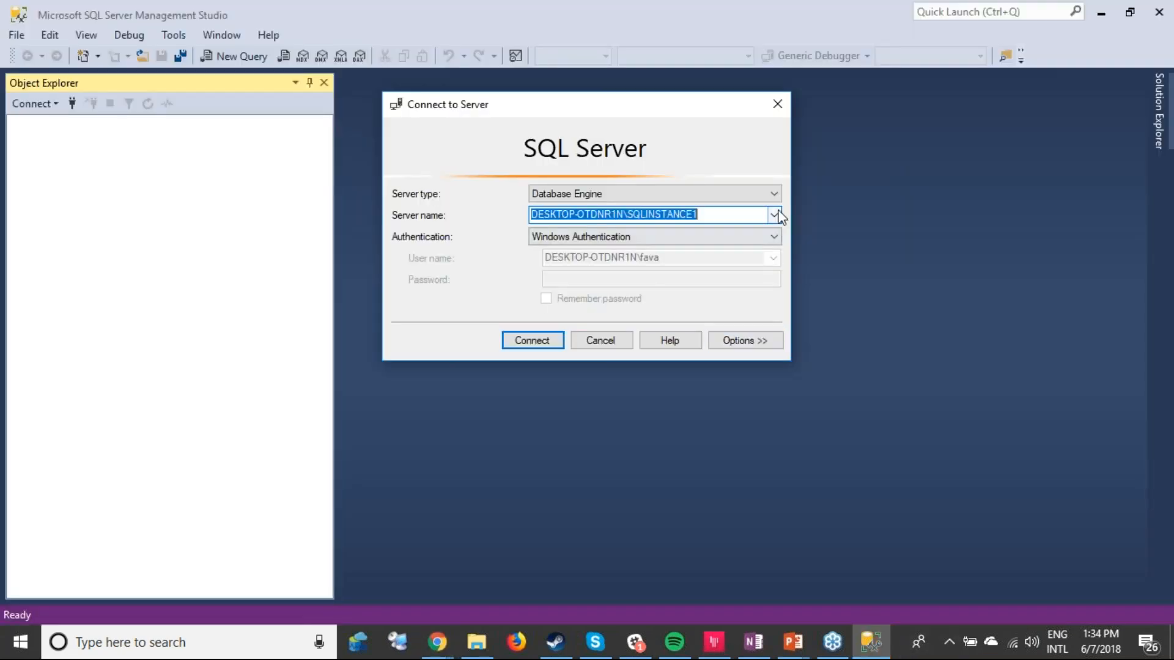
click(776, 213)
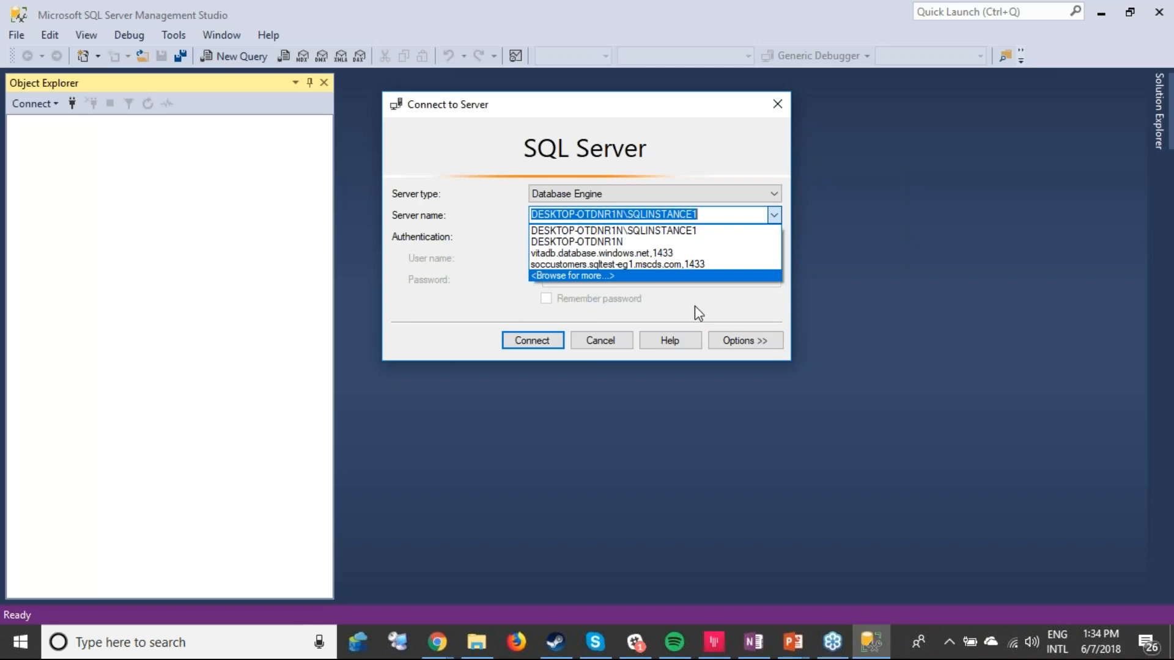
click(775, 214)
click(436, 640)
click(290, 586)
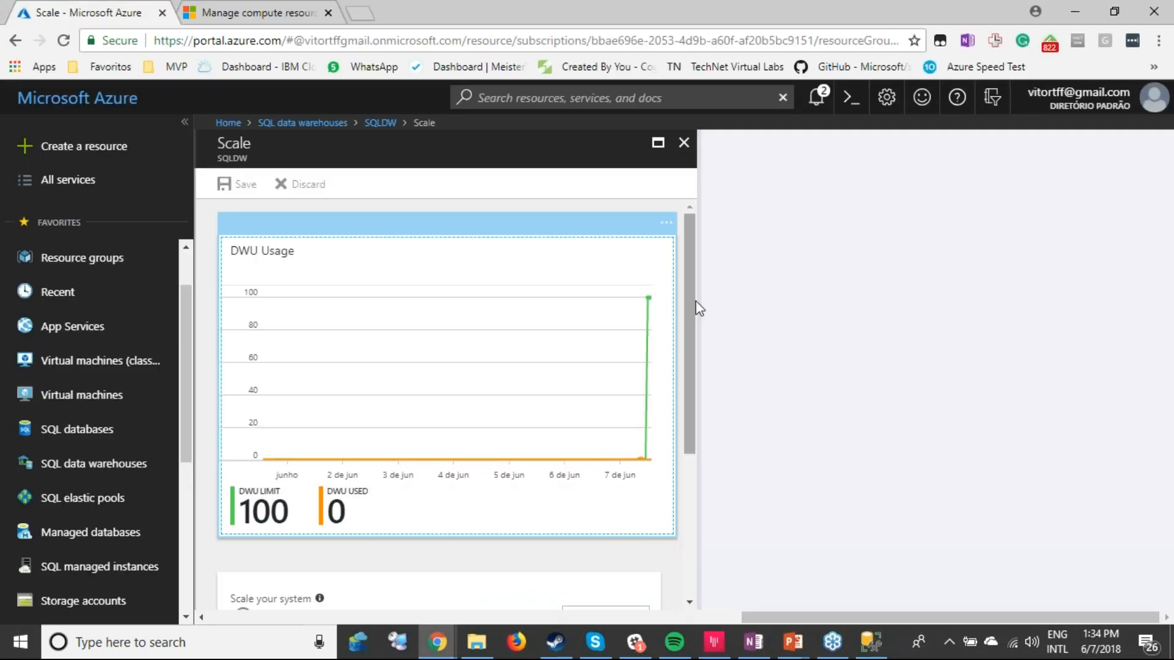
Scale the SQLDW system up to DW600 and point out its hourly price and the save option
drag(692, 263, 685, 384)
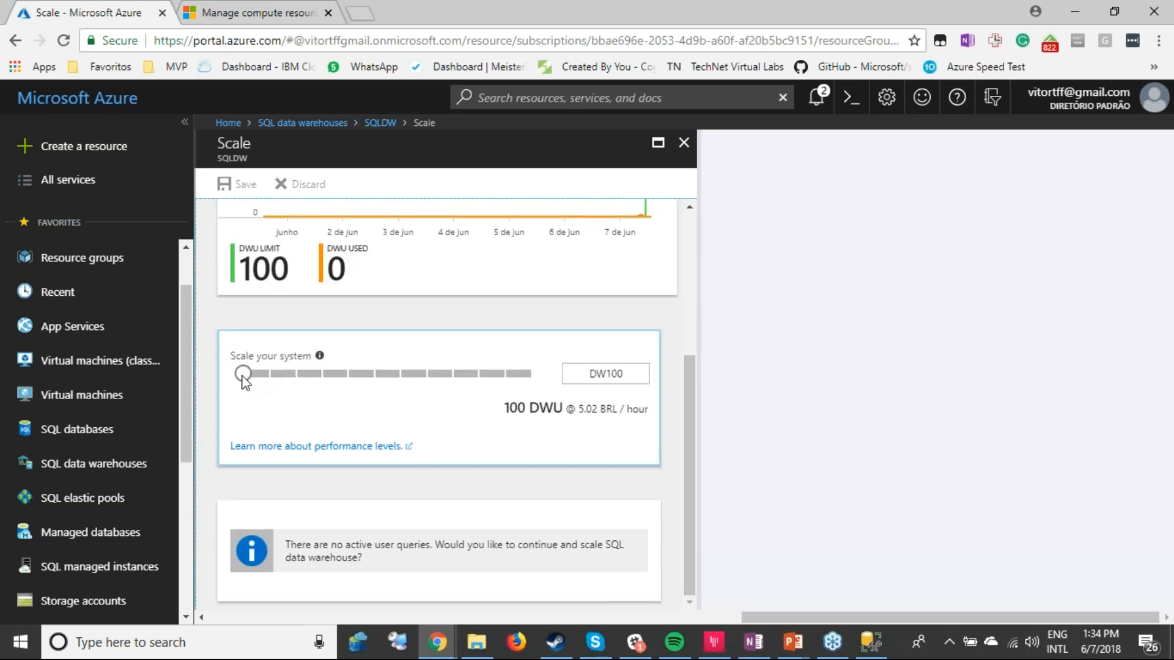
drag(242, 377, 368, 372)
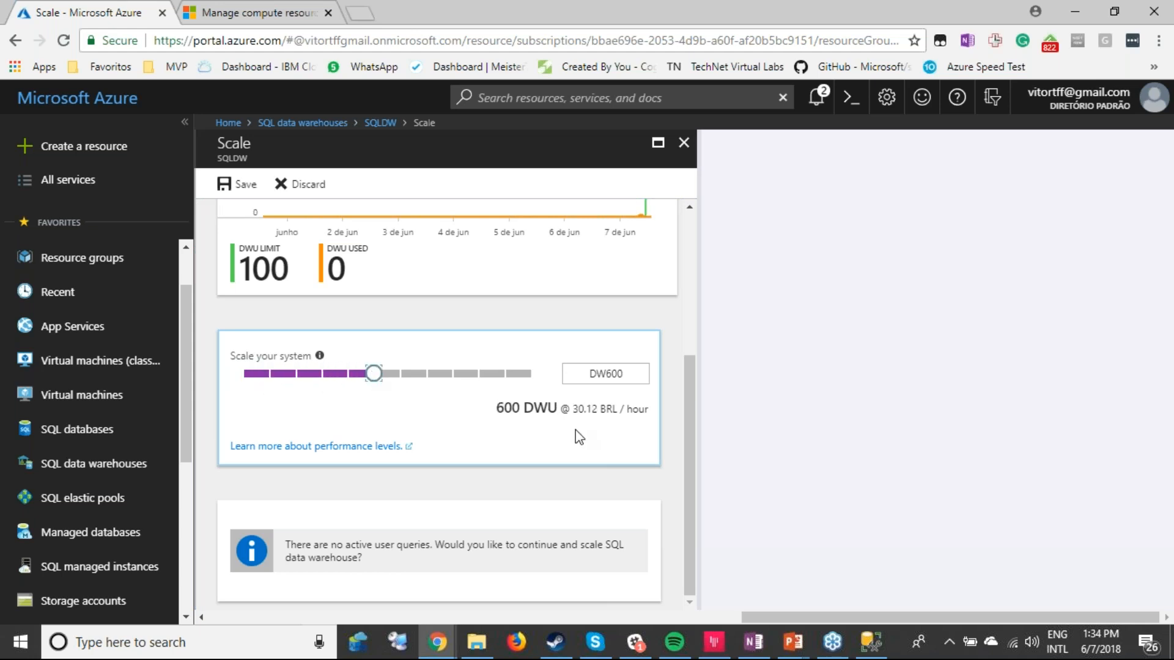
click(240, 187)
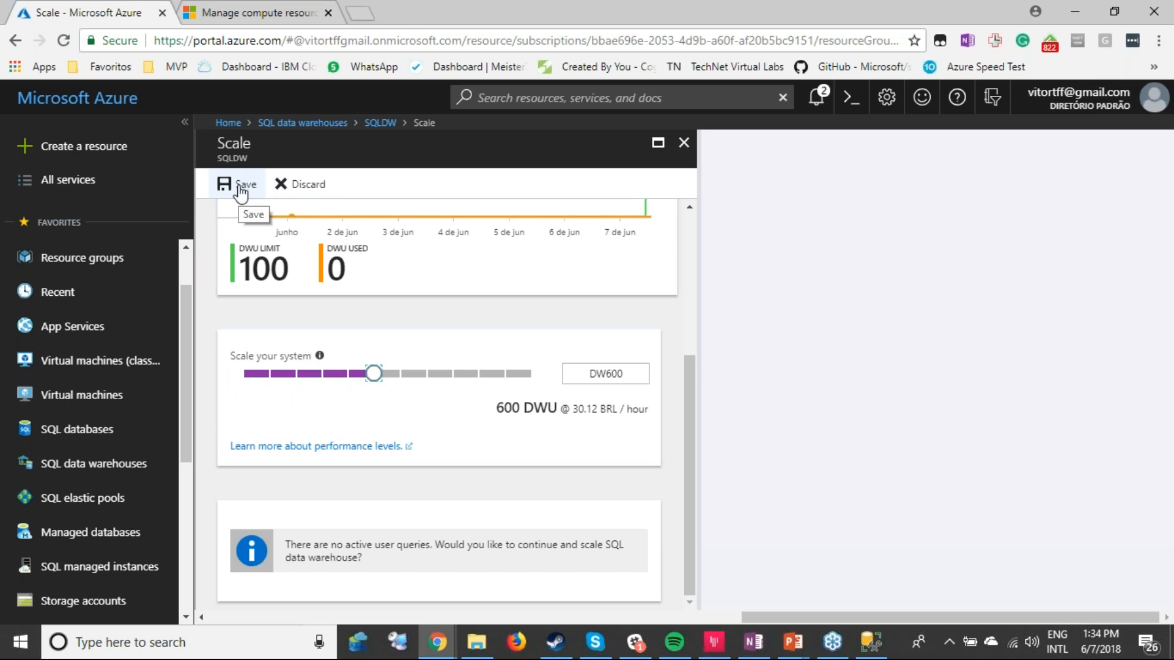
click(374, 374)
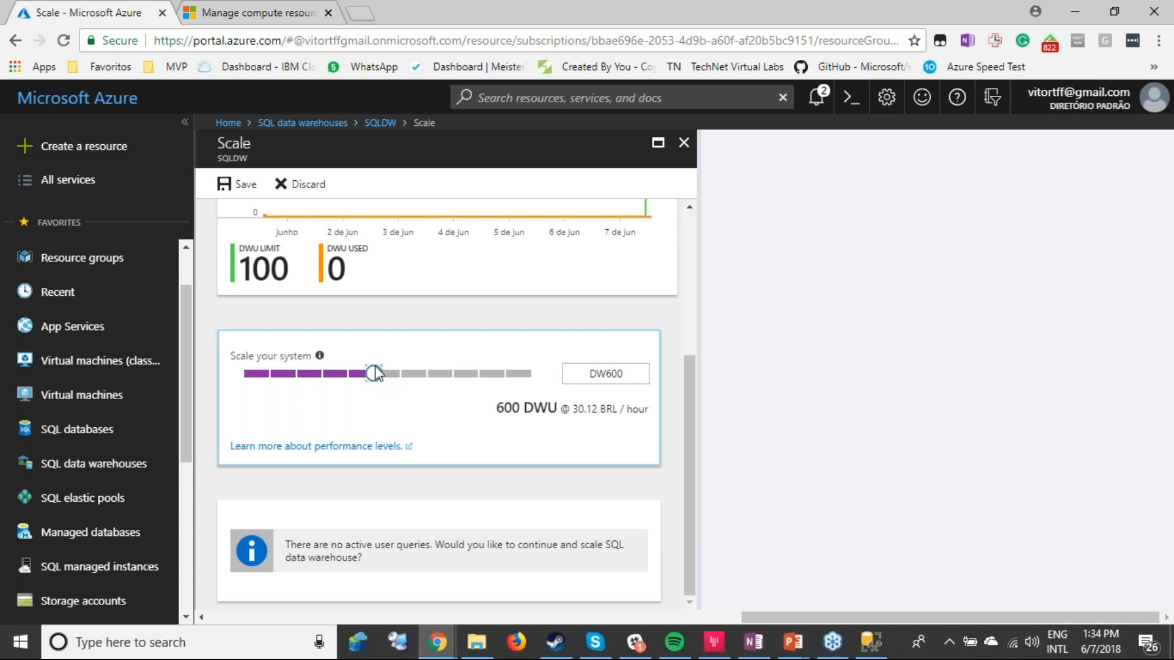
Scale the SQLDW system up to DW6000 and check its hourly price
drag(374, 374, 546, 382)
scroll(476, 486, up, 3)
scroll(475, 486, down, 3)
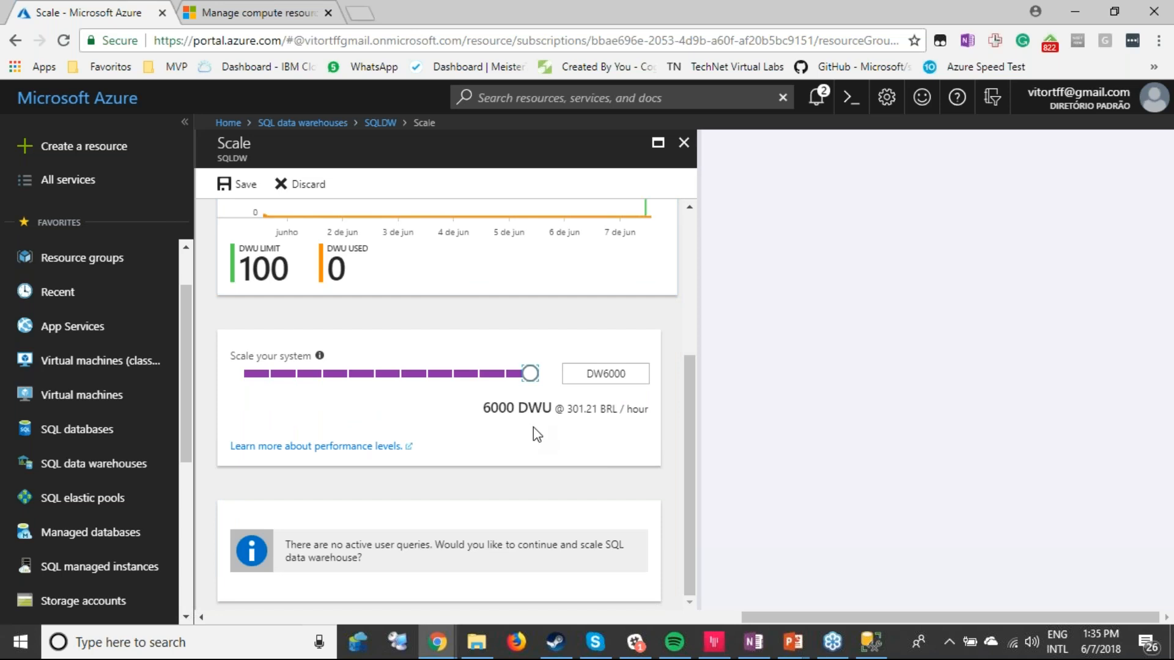
Scale SQLDW back down to DW600 and on to DW100, view the DWU usage chart and close the scale settings
drag(530, 385, 379, 388)
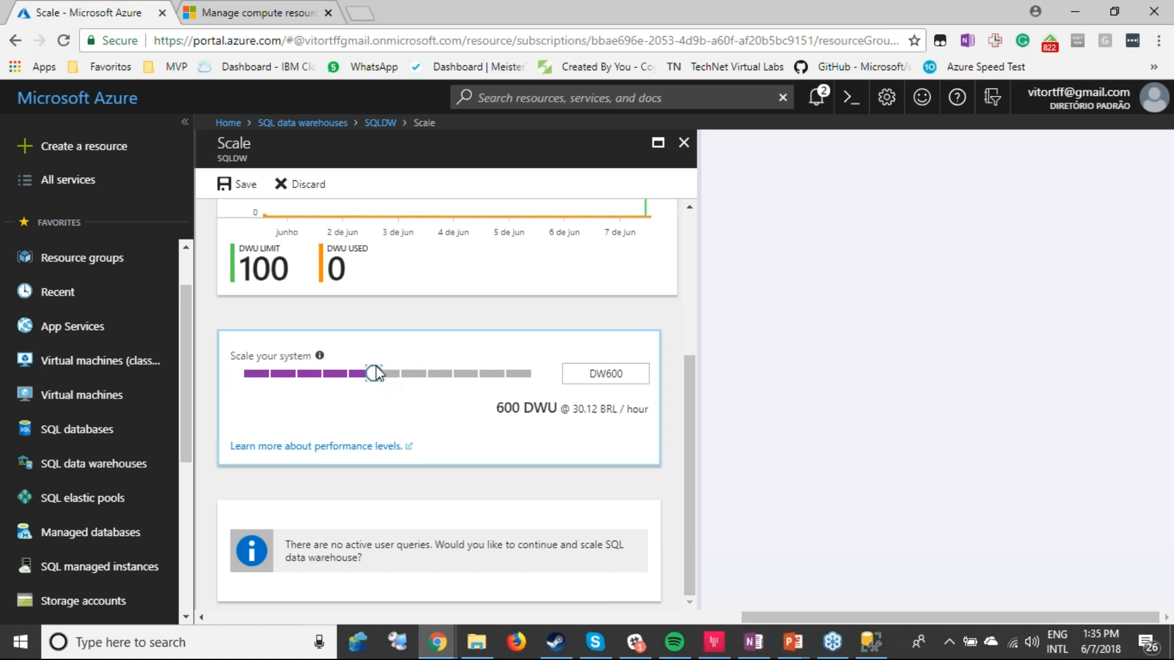
drag(376, 373, 251, 377)
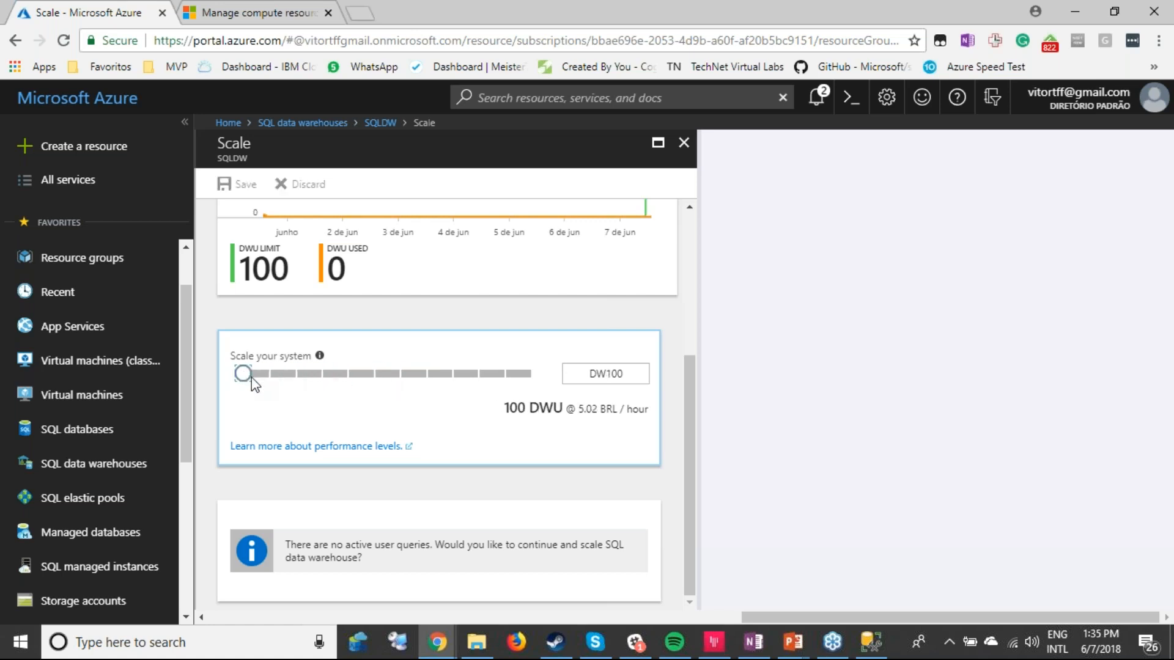
click(240, 185)
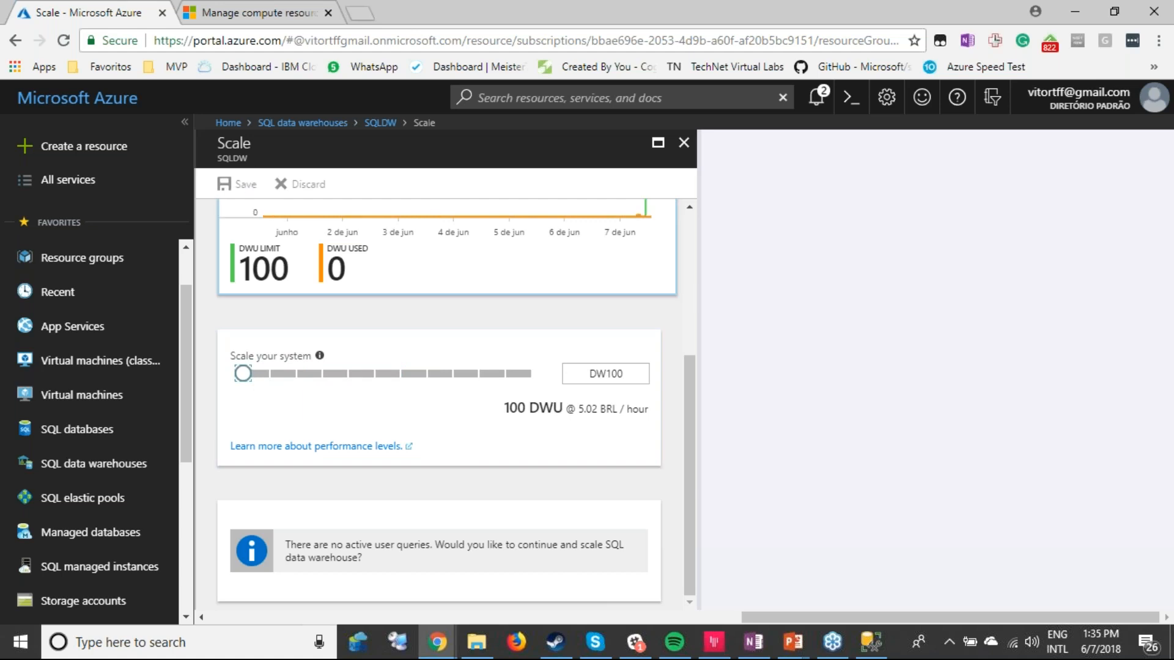
scroll(645, 345, up, 4)
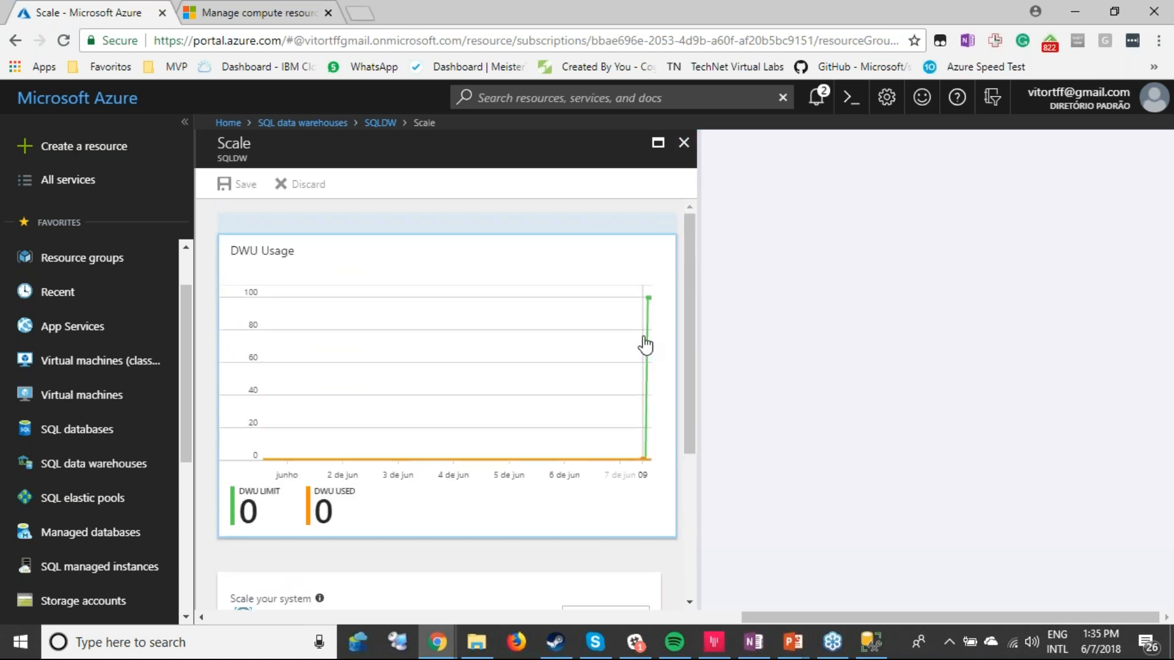
click(683, 144)
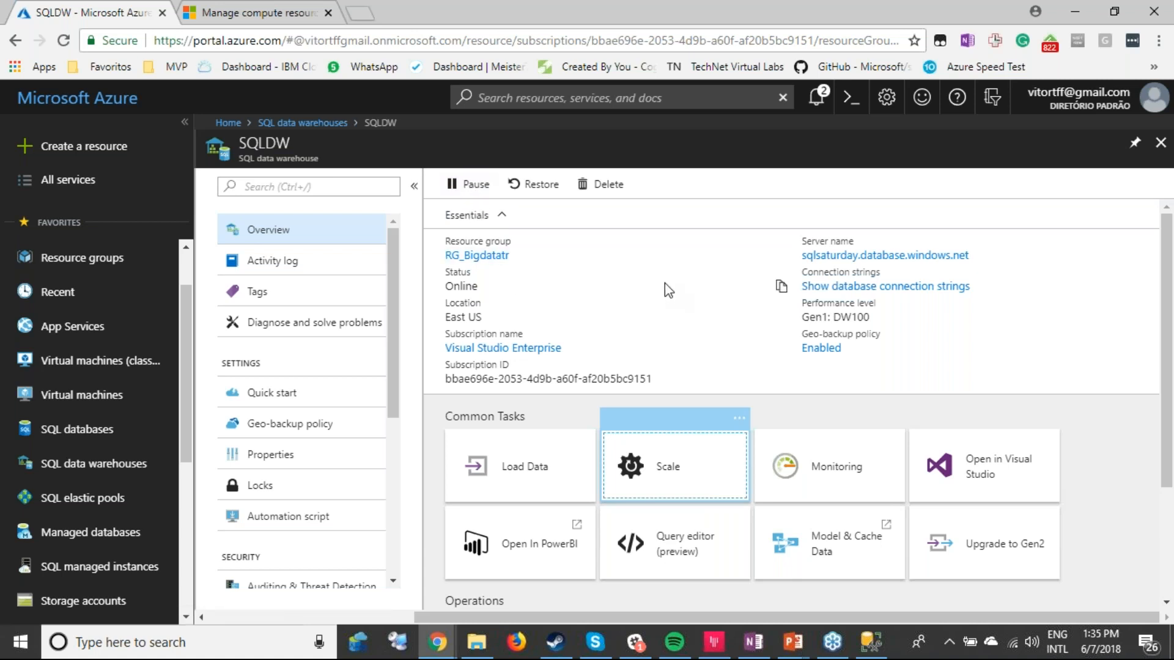
Reopen SQLDW's scale settings and examine the hourly price at DW100 and the DWU usage chart
click(675, 473)
scroll(653, 440, down, 3)
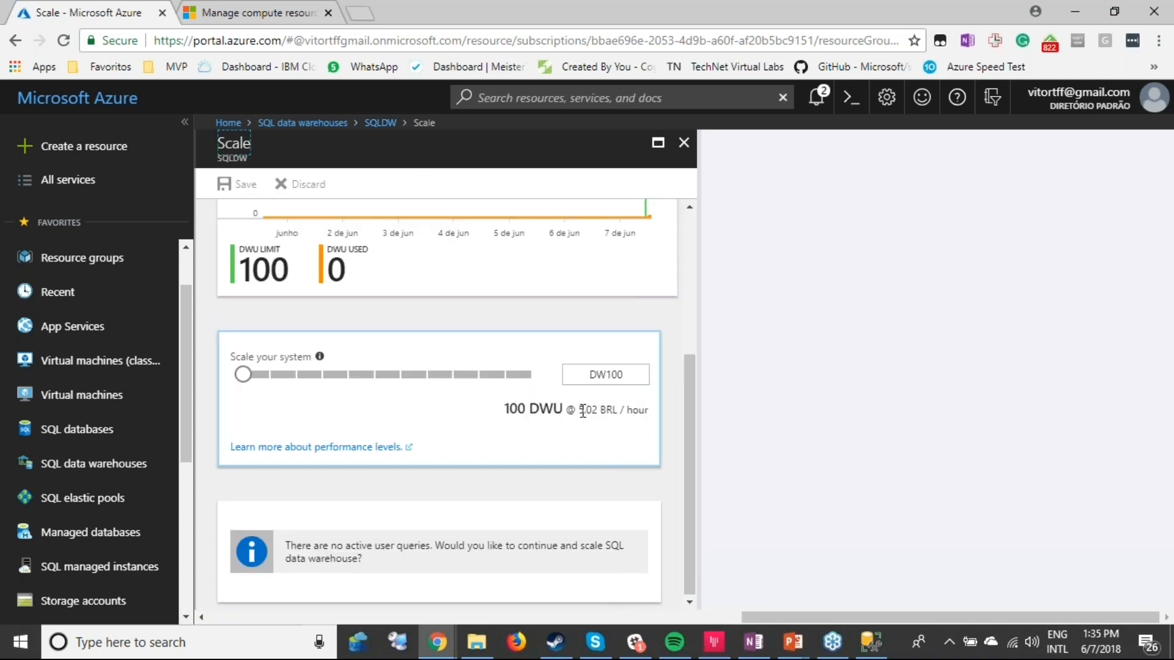
drag(582, 410, 648, 410)
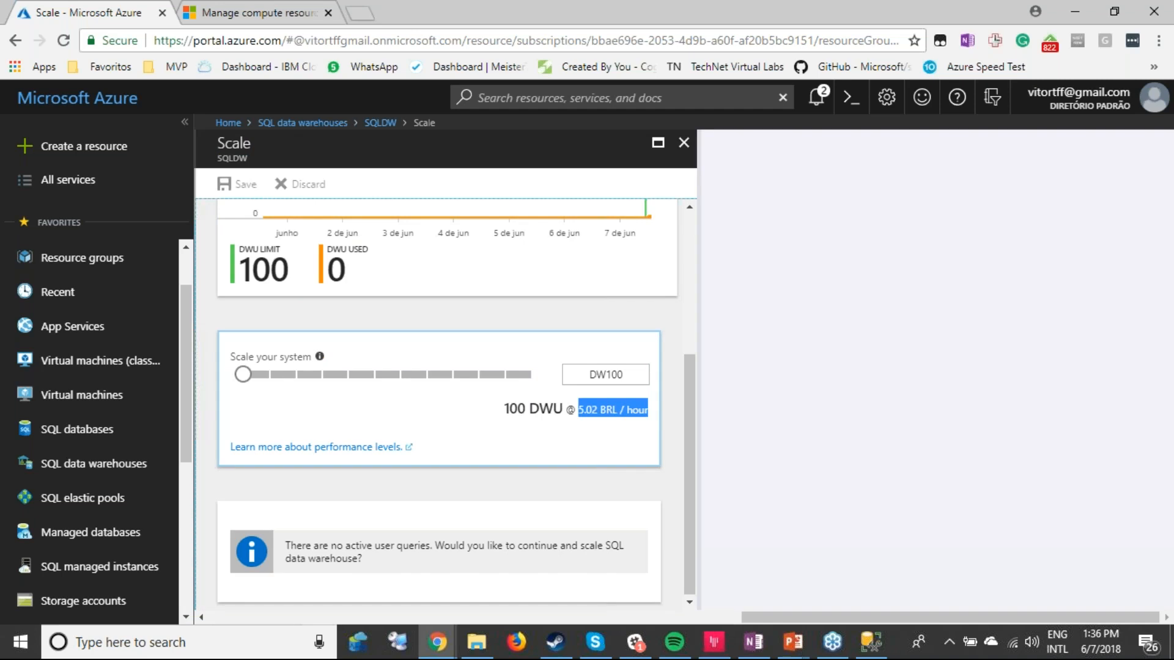
click(677, 402)
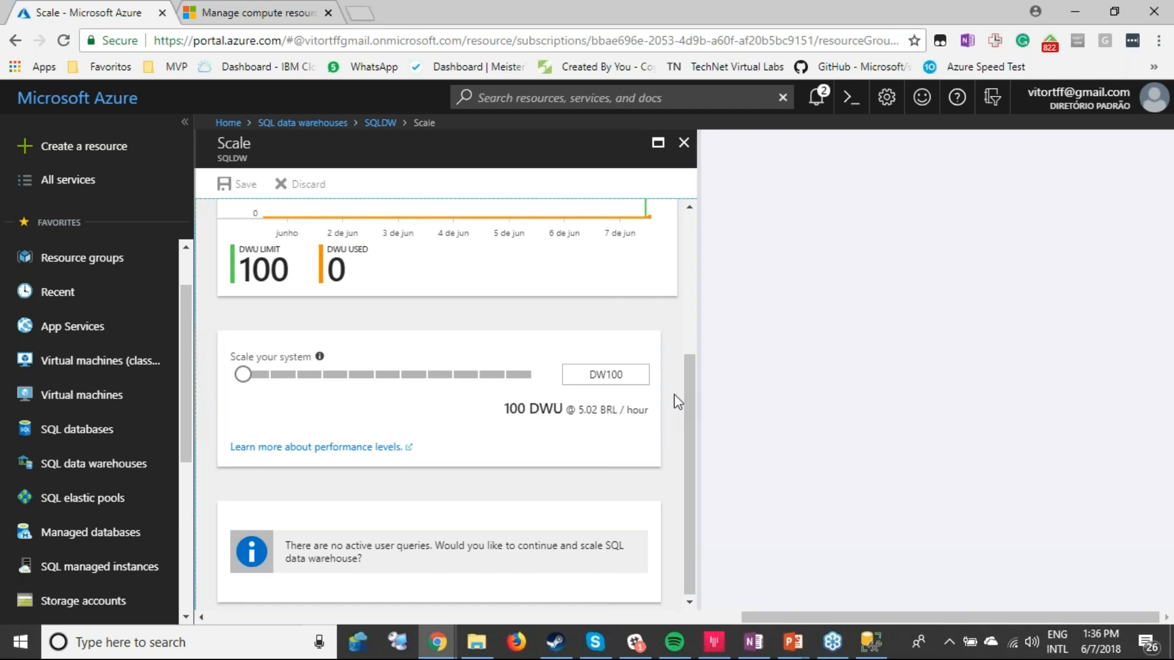
scroll(677, 402, up, 4)
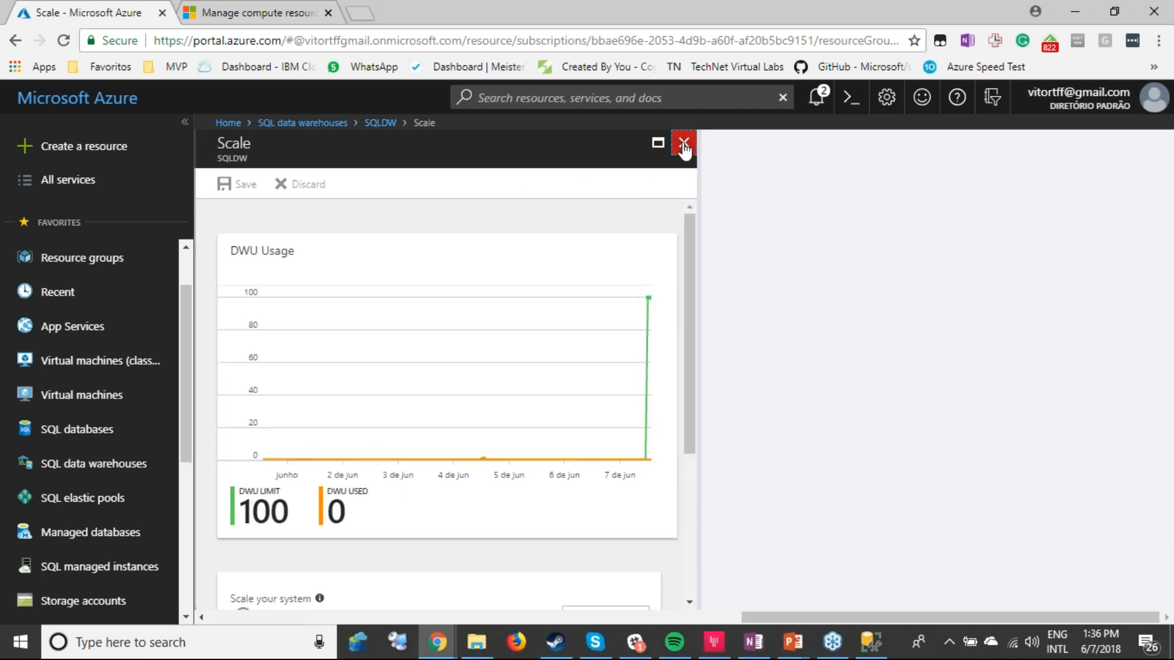
Close the scale settings, look through SQLDW's management options and highlight its performance level in the overview
click(683, 141)
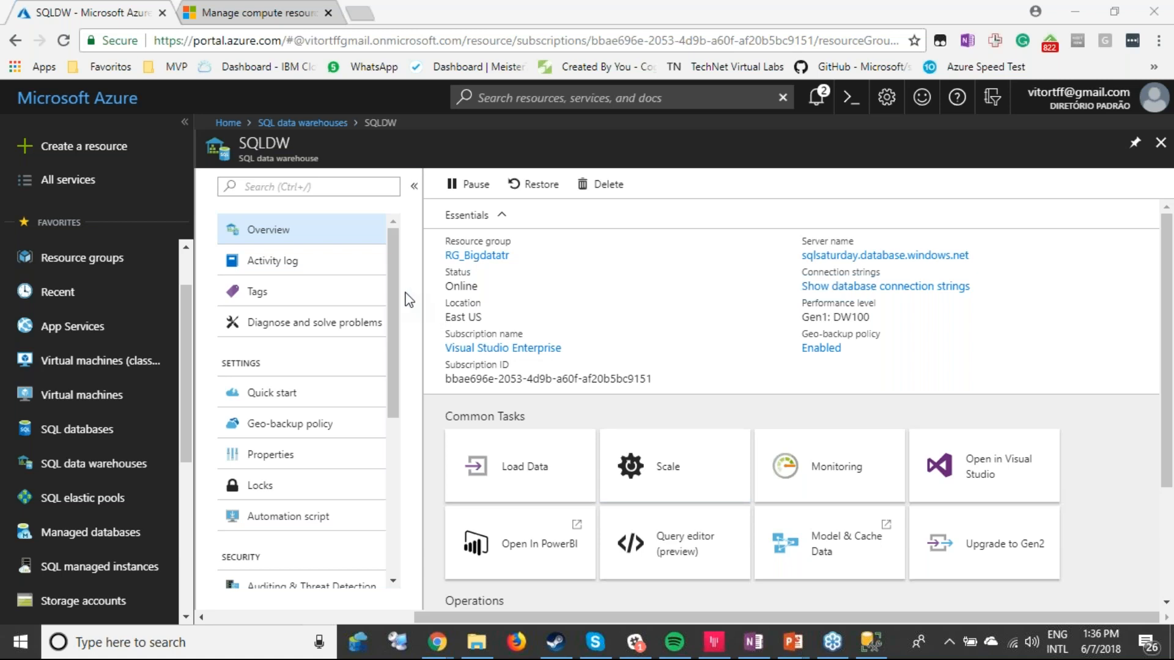
mouse_move(399, 275)
mouse_down()
mouse_move(402, 417)
mouse_move(386, 442)
mouse_up()
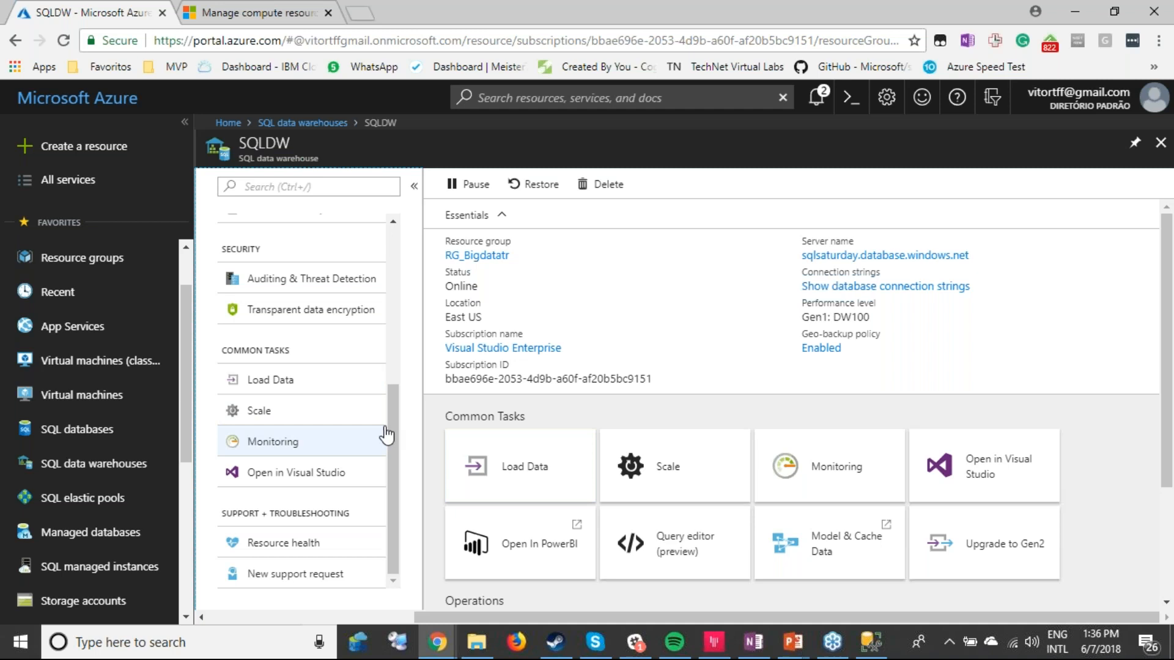
scroll(390, 523, up, 1)
scroll(390, 524, down, 1)
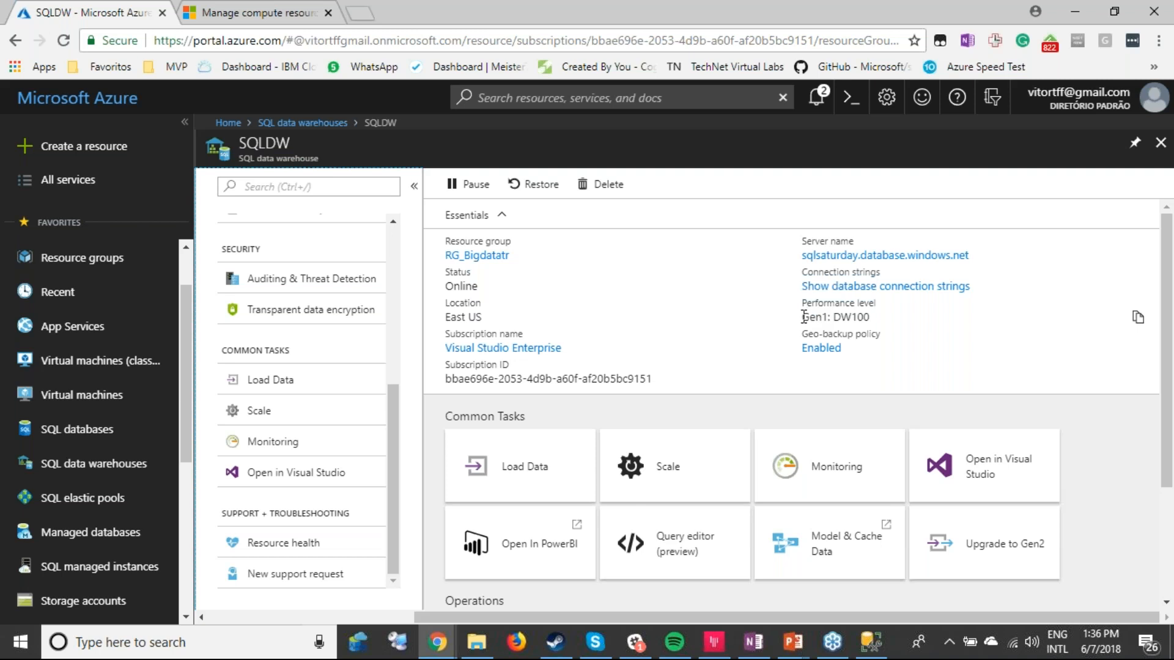
triple_click(882, 324)
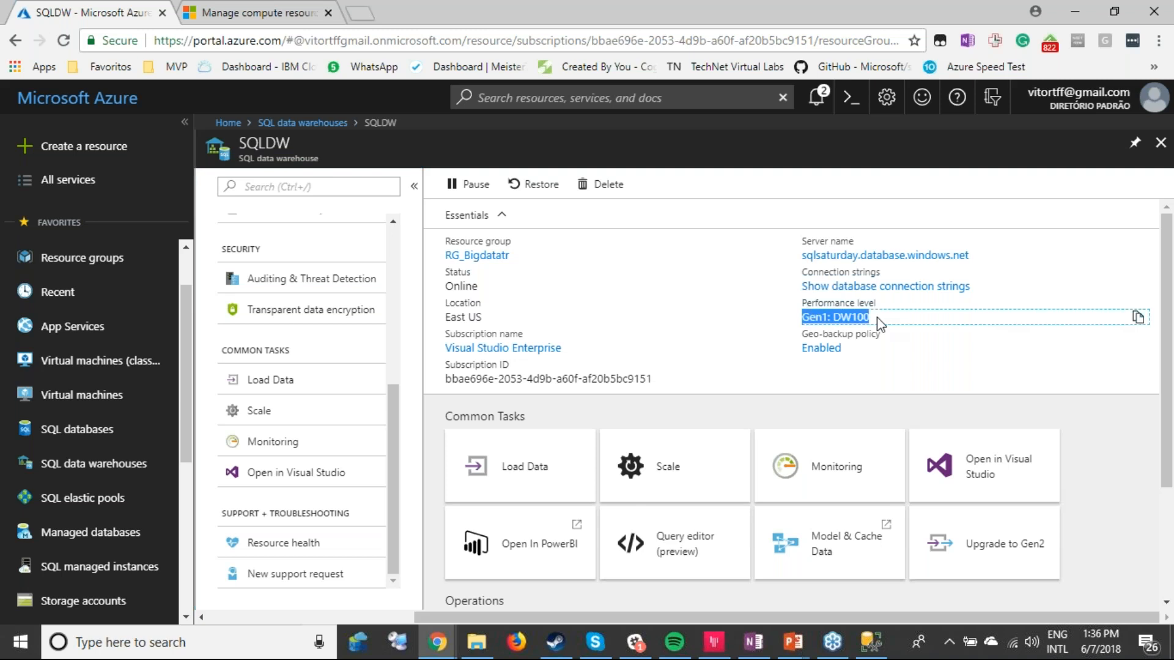
click(880, 324)
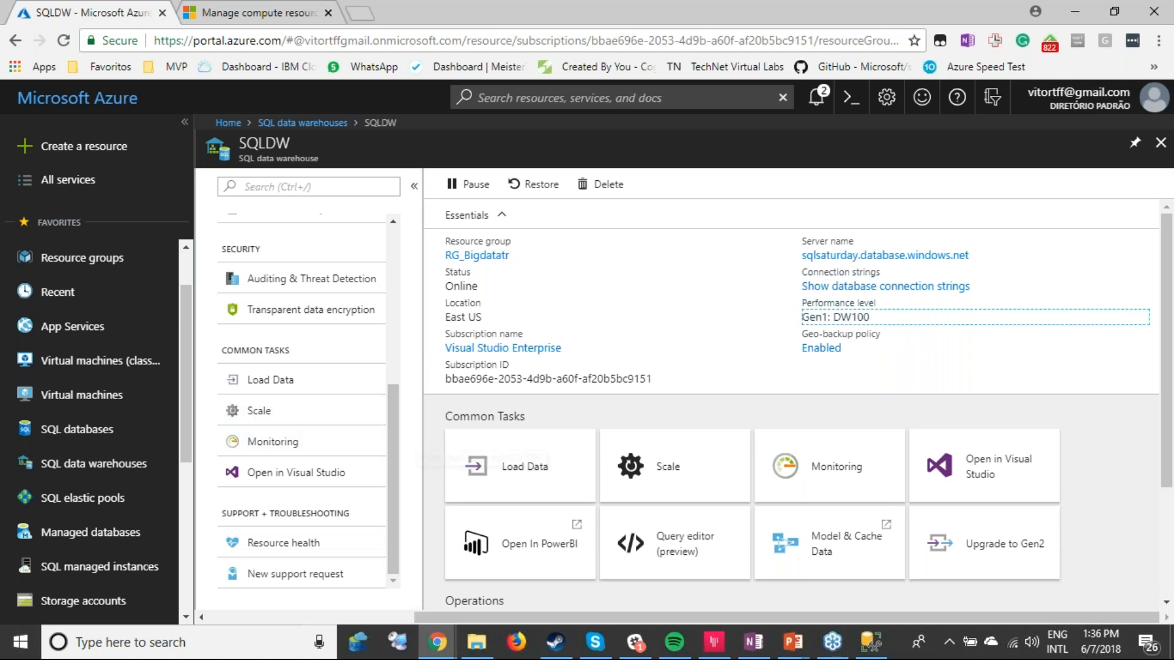
Examine SQLDW's common tasks, mark the Upgrade to Gen2 option with a short red stroke, and return to the essentials
scroll(1027, 578, down, 3)
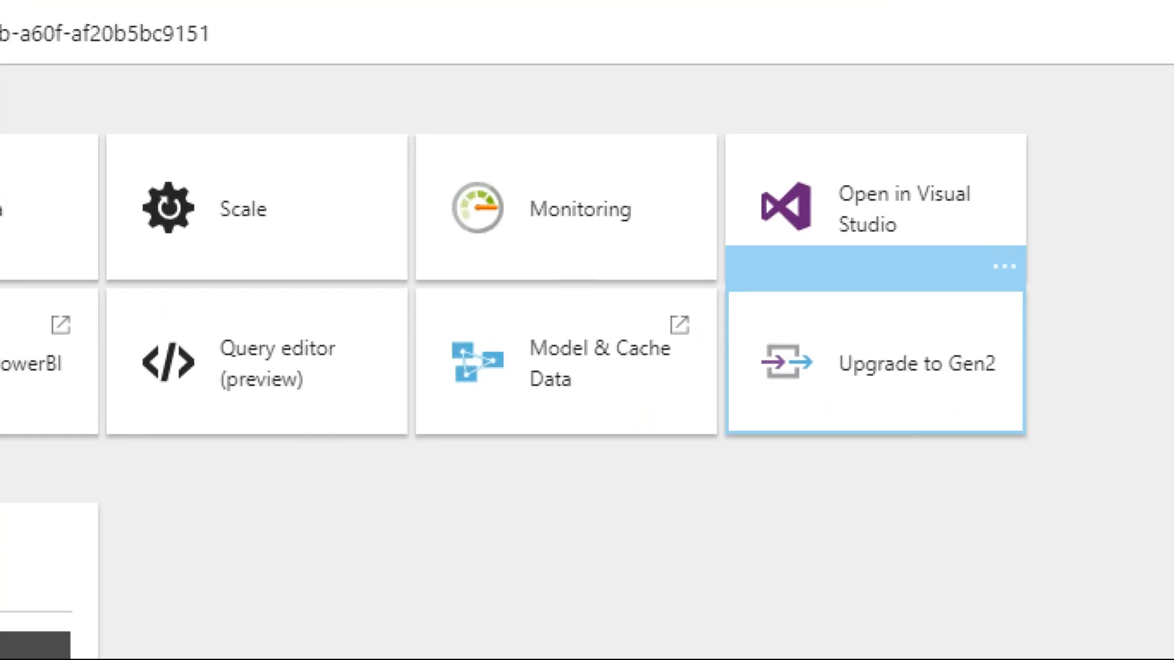
drag(996, 330, 1051, 280)
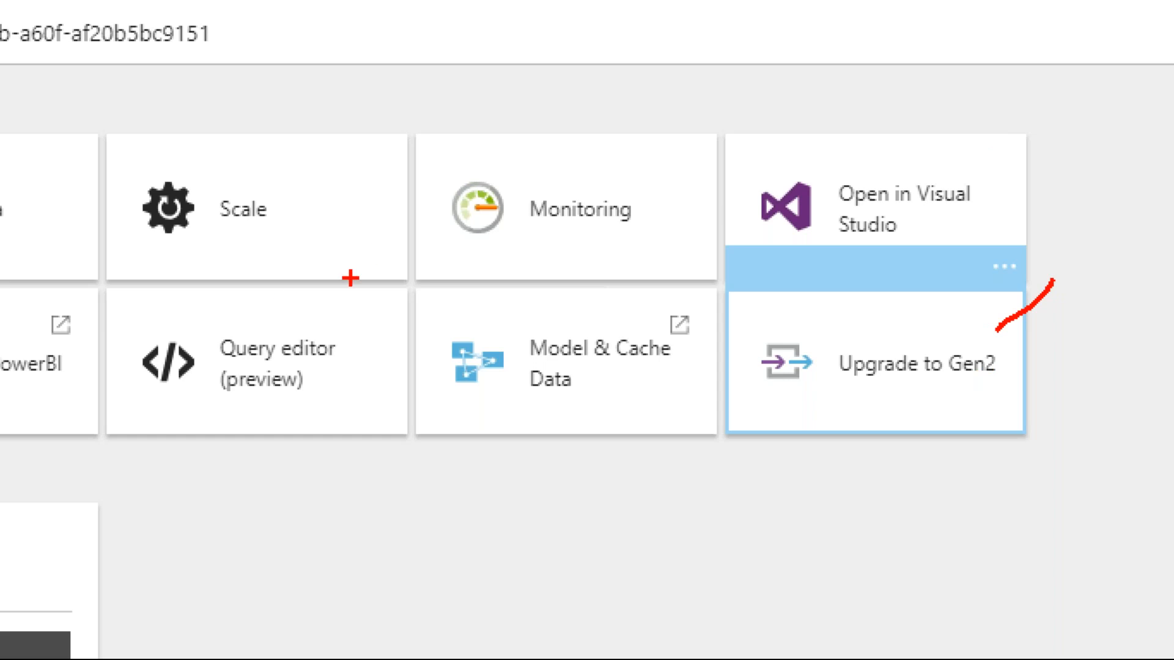
key(Escape)
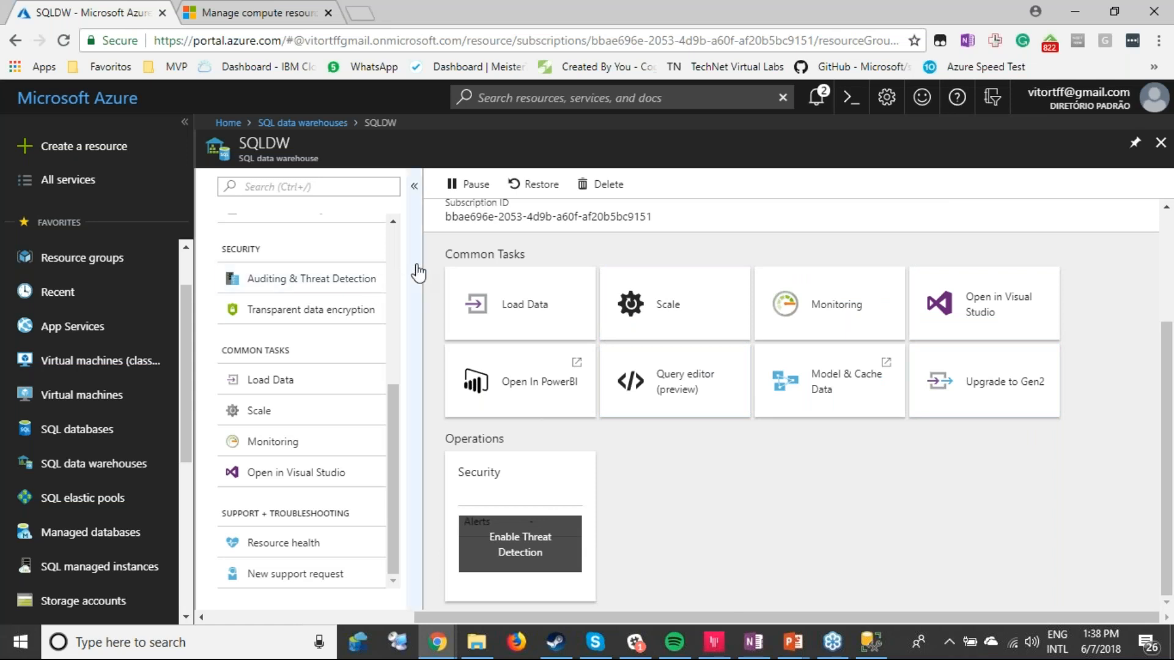
drag(390, 449, 412, 295)
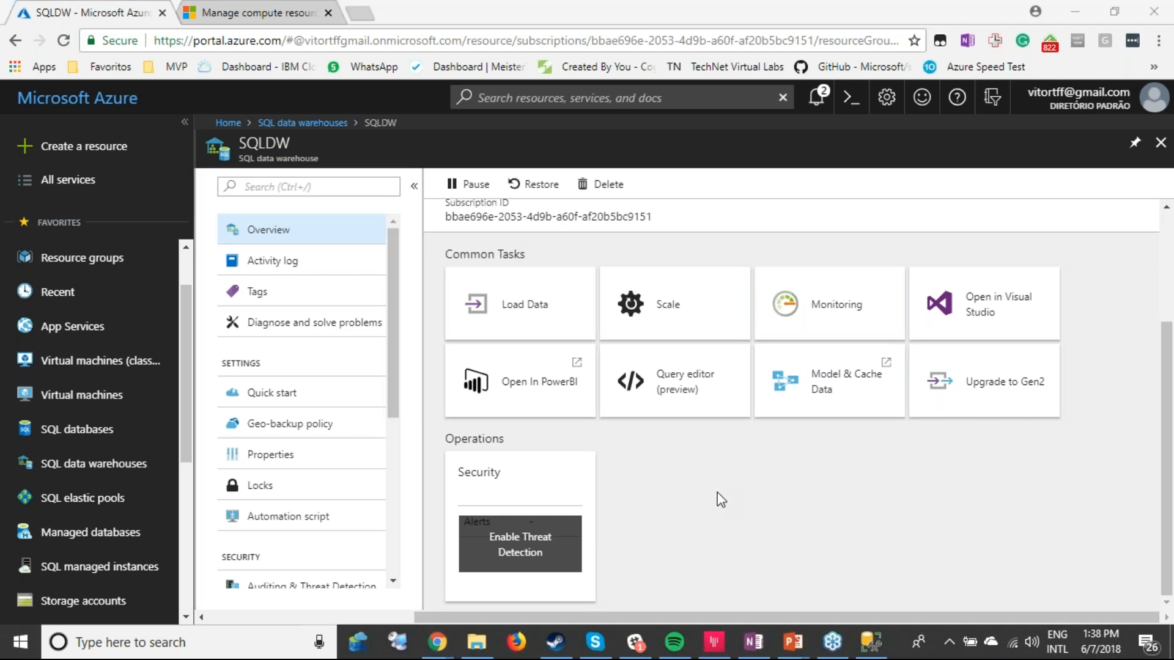
scroll(809, 550, up, 3)
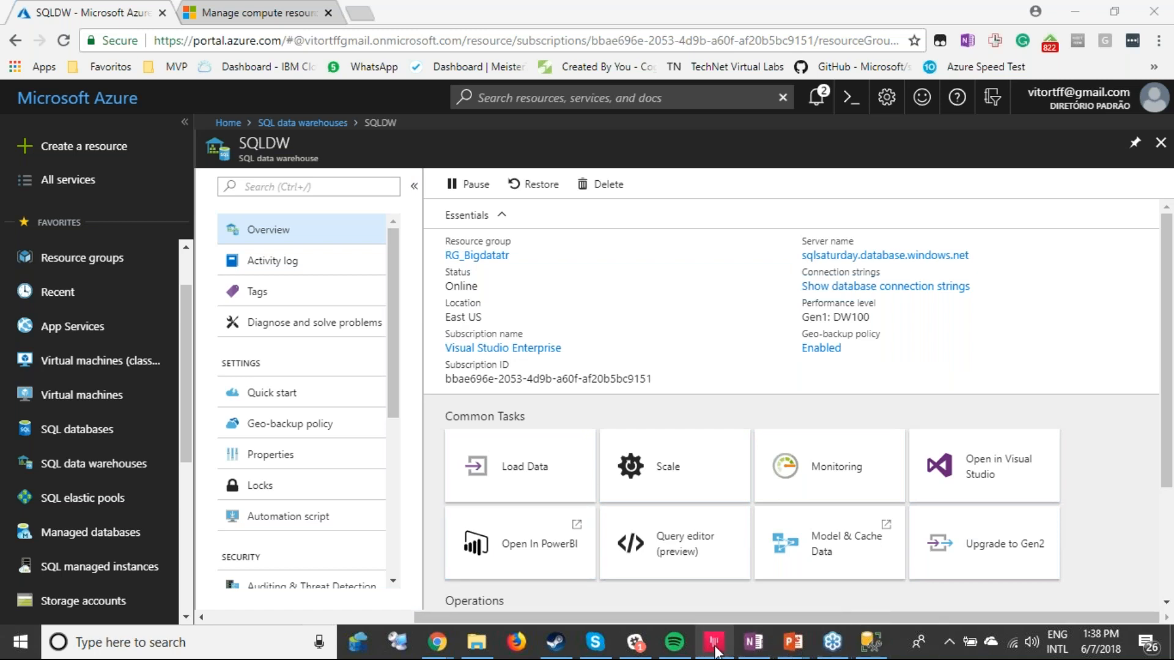
Switch to the running PowerPoint slide show and advance to the Massively parallel processing architecture (MPP) slide
mouse_move(798, 645)
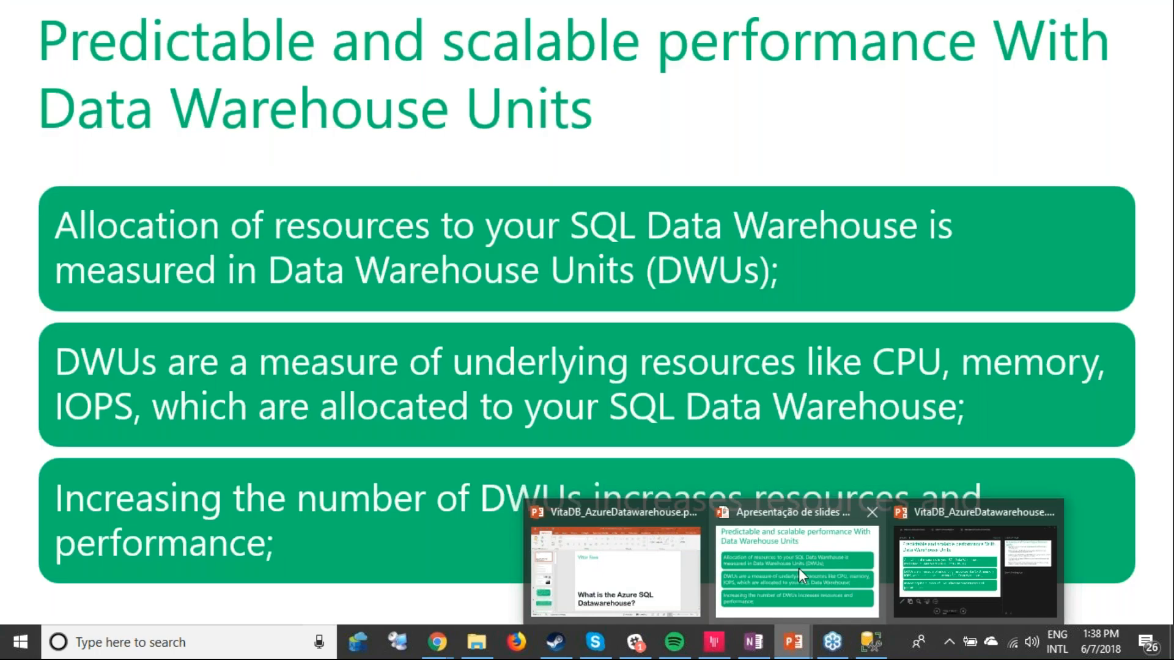
click(799, 567)
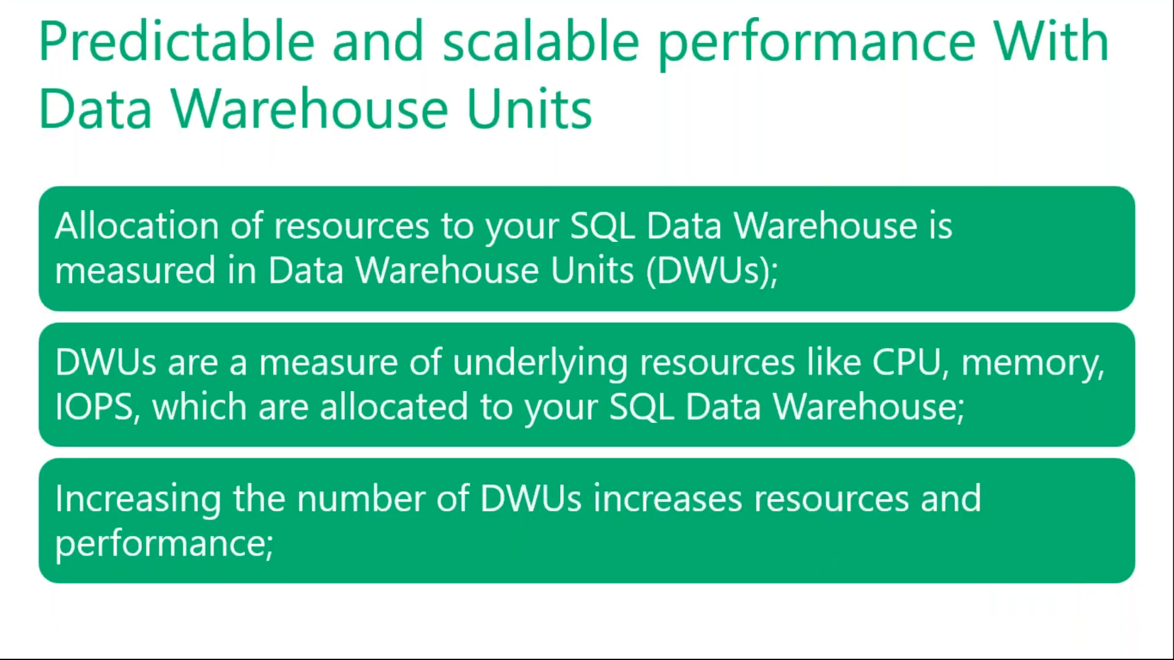
click(671, 304)
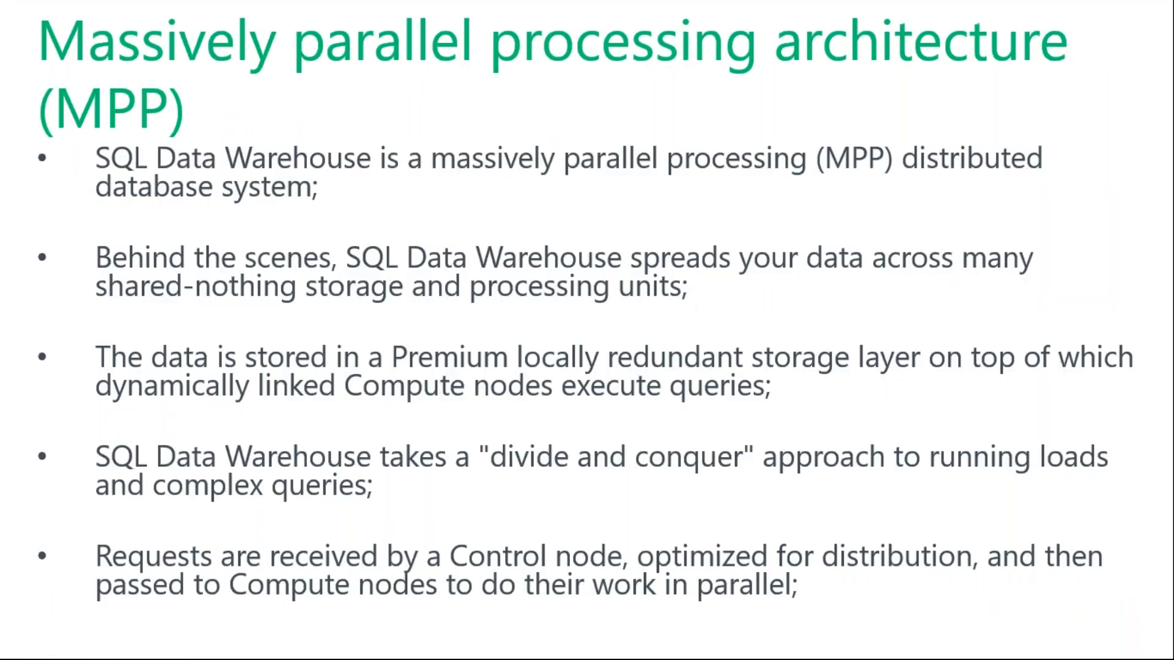